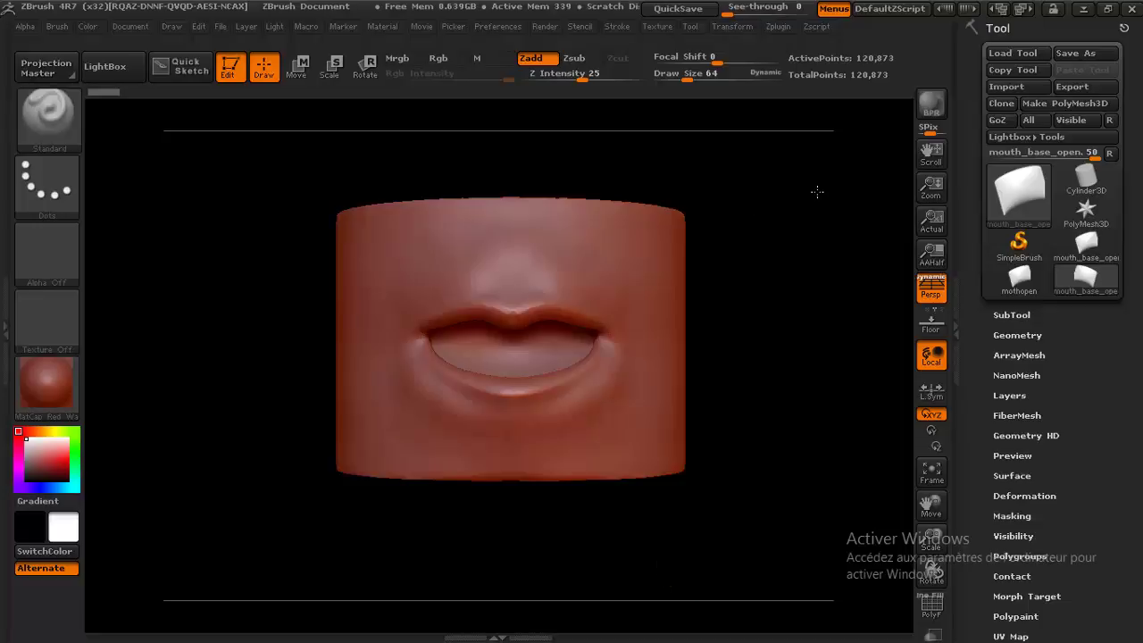
- Select the Dam_Standard brush, set to Zsub at Z Intensity 33, and turn the model slightly
left_click(925, 304)
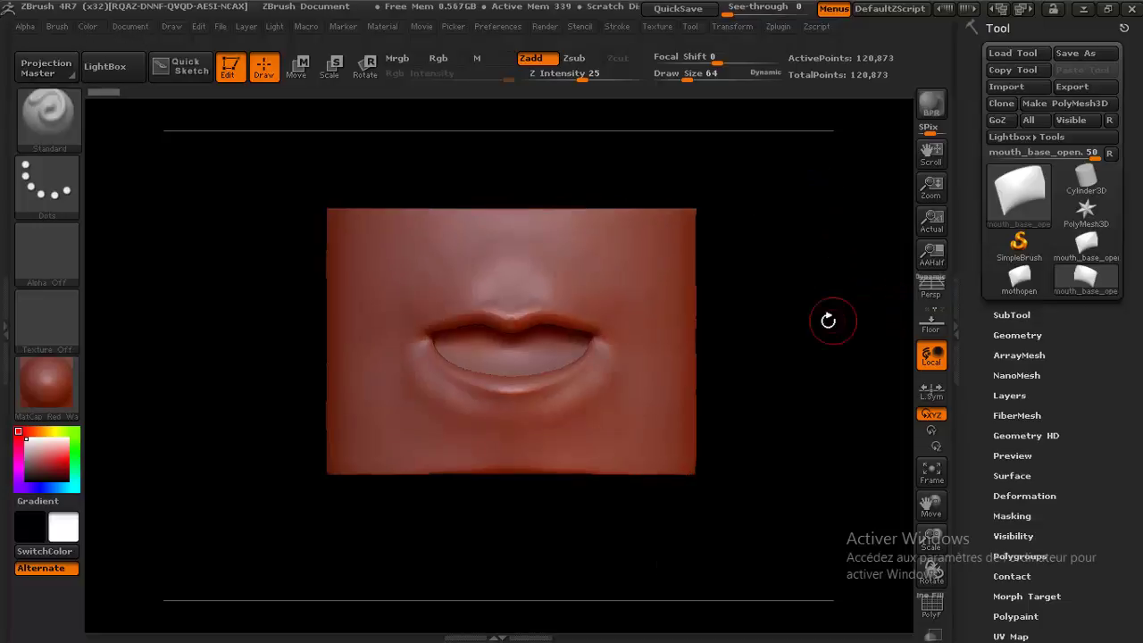
left_click(928, 295)
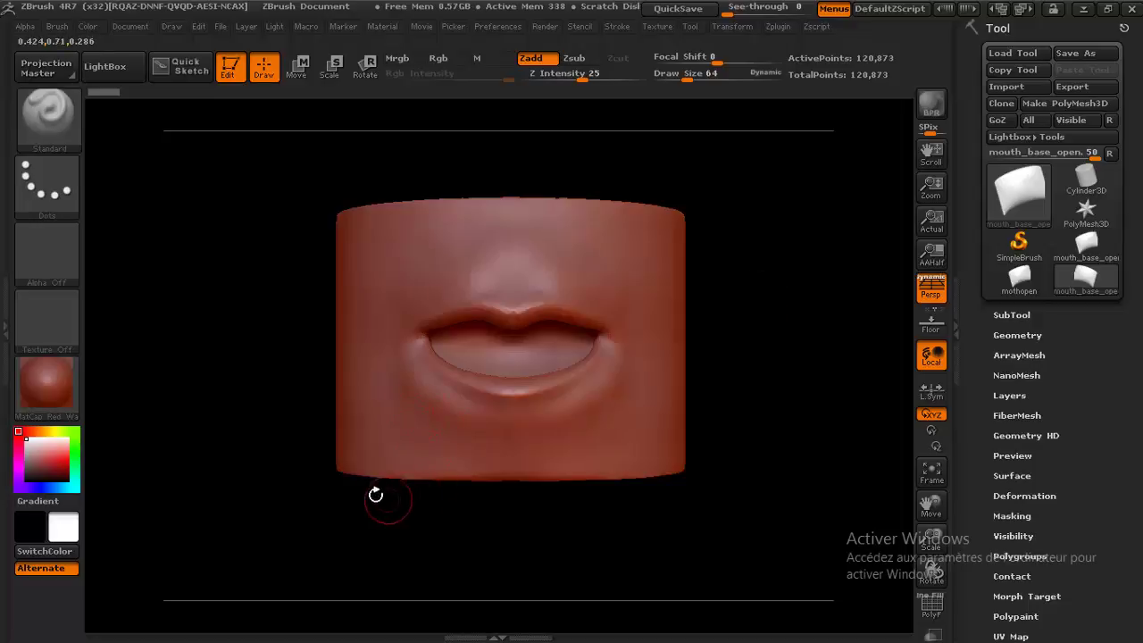
key("space")
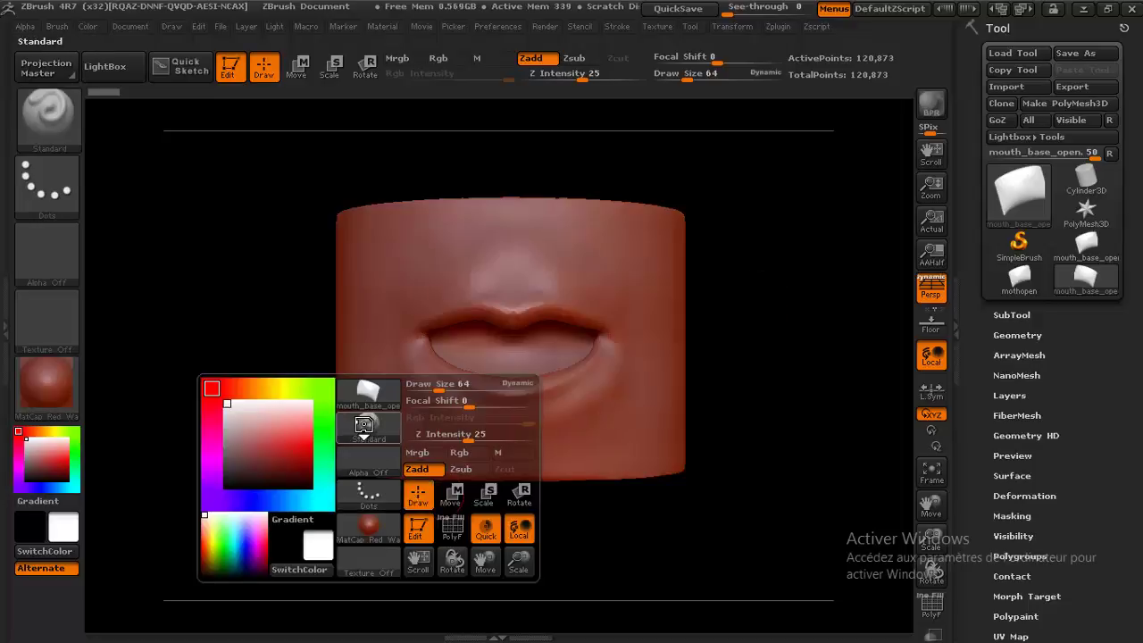
left_click(373, 392)
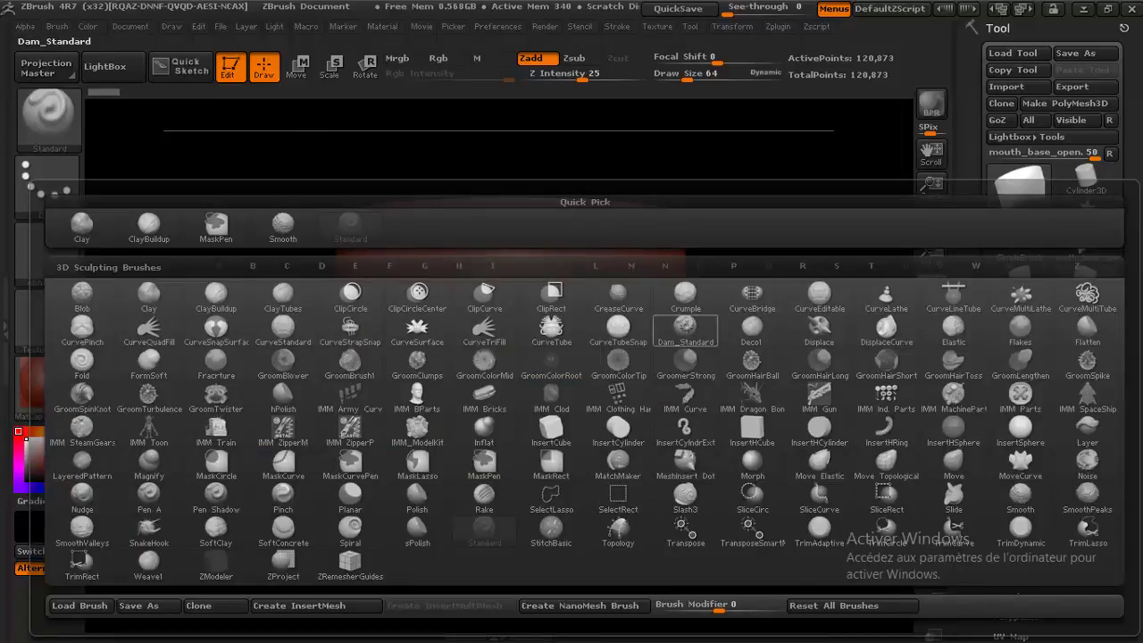
left_click(685, 328)
left_click_drag(707, 299, 727, 268)
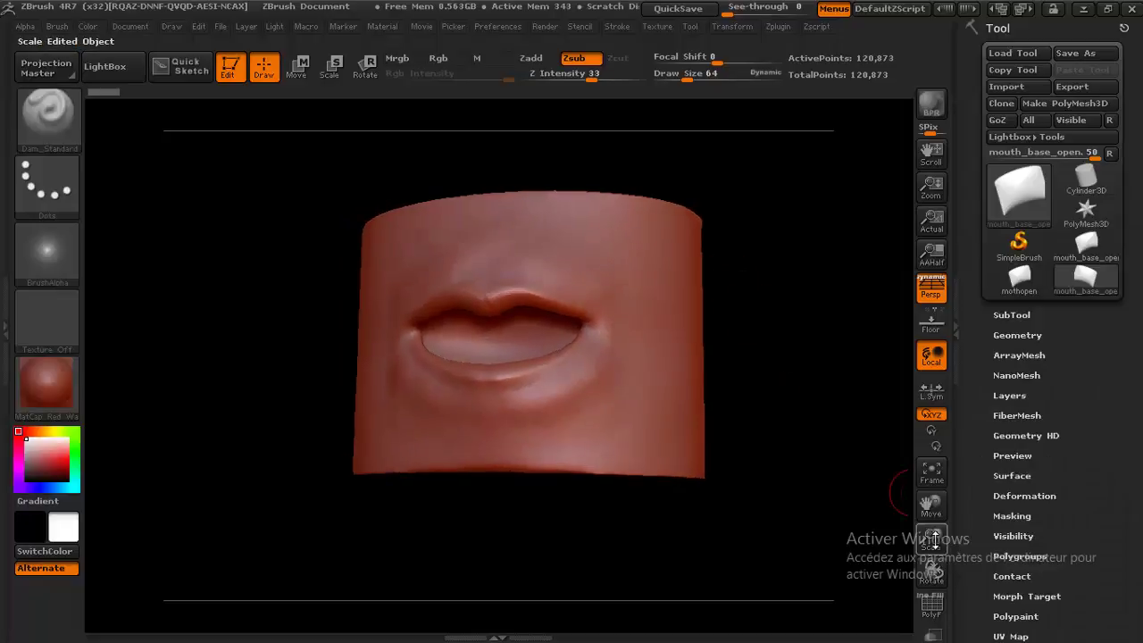
- Zoom in, then smooth the area below the lower lip and around the upper lip
left_click_drag(932, 540, 935, 569)
key("shift")
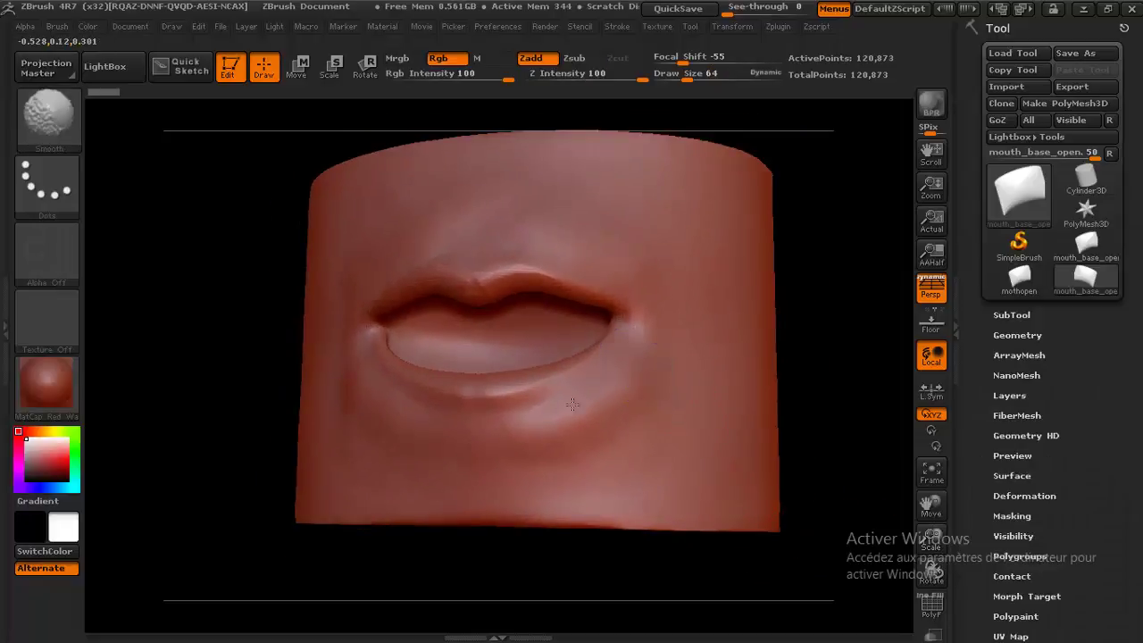
left_click_drag(506, 423, 562, 344, "shift")
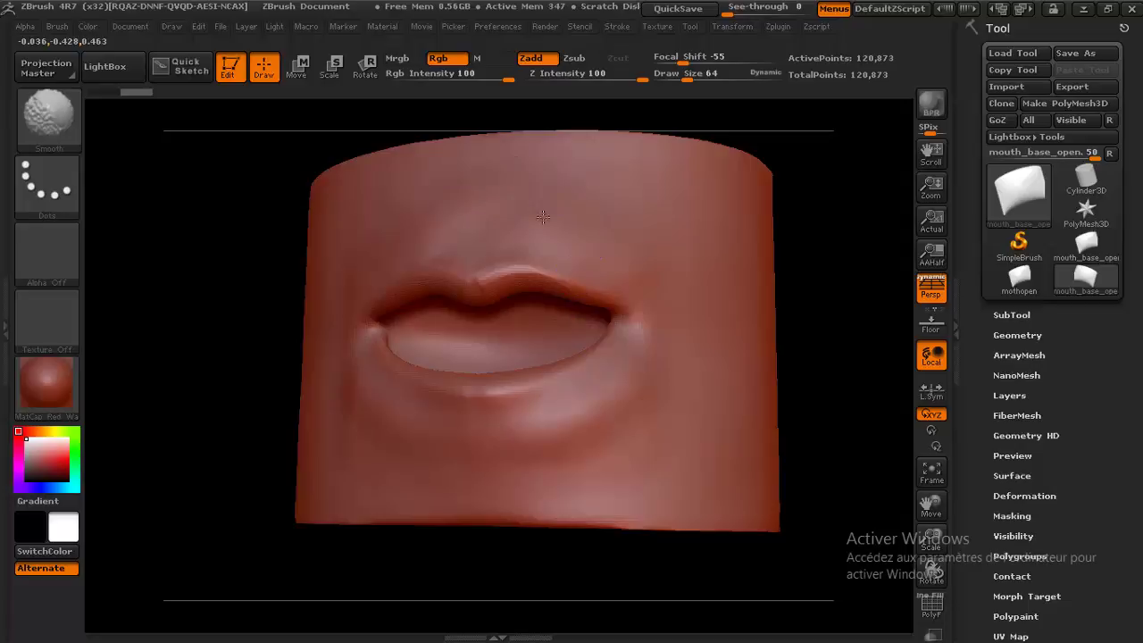
left_click_drag(609, 256, 492, 224, "shift")
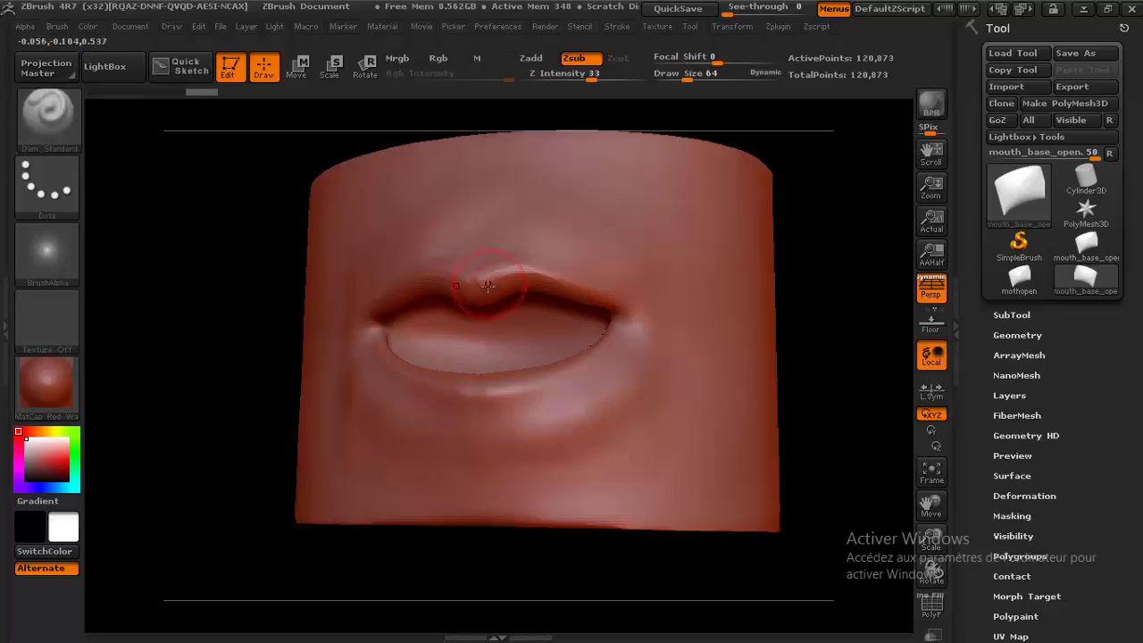
- Reduce Draw Size to 21 and switch to Zadd to crease the upper lip border
key("s")
left_click_drag(483, 287, 463, 288)
key("s")
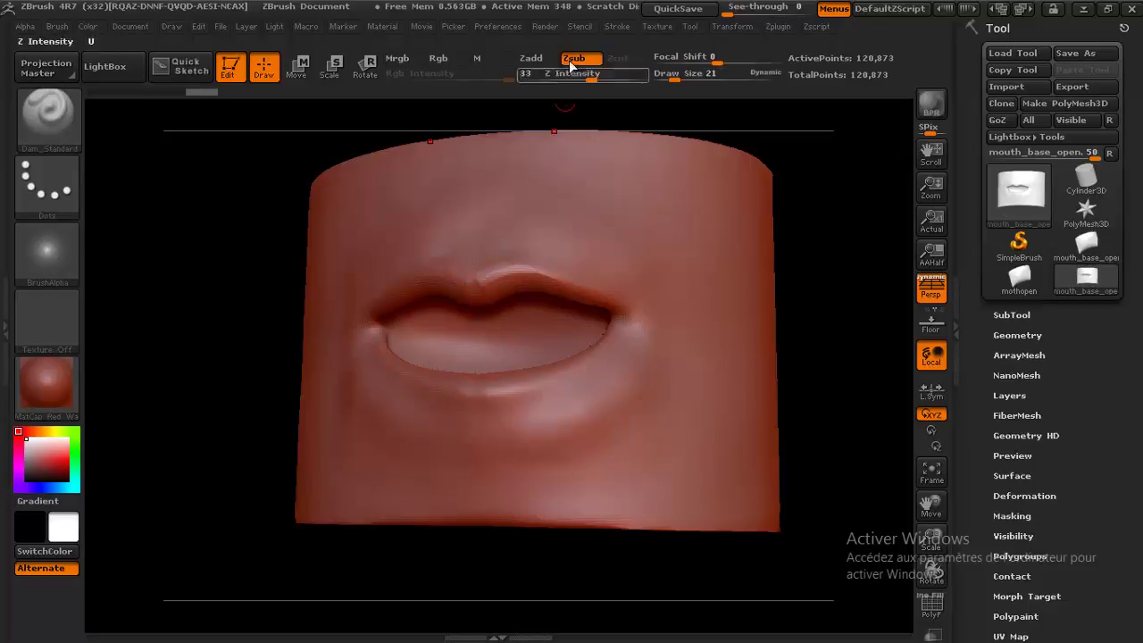
left_click(533, 59)
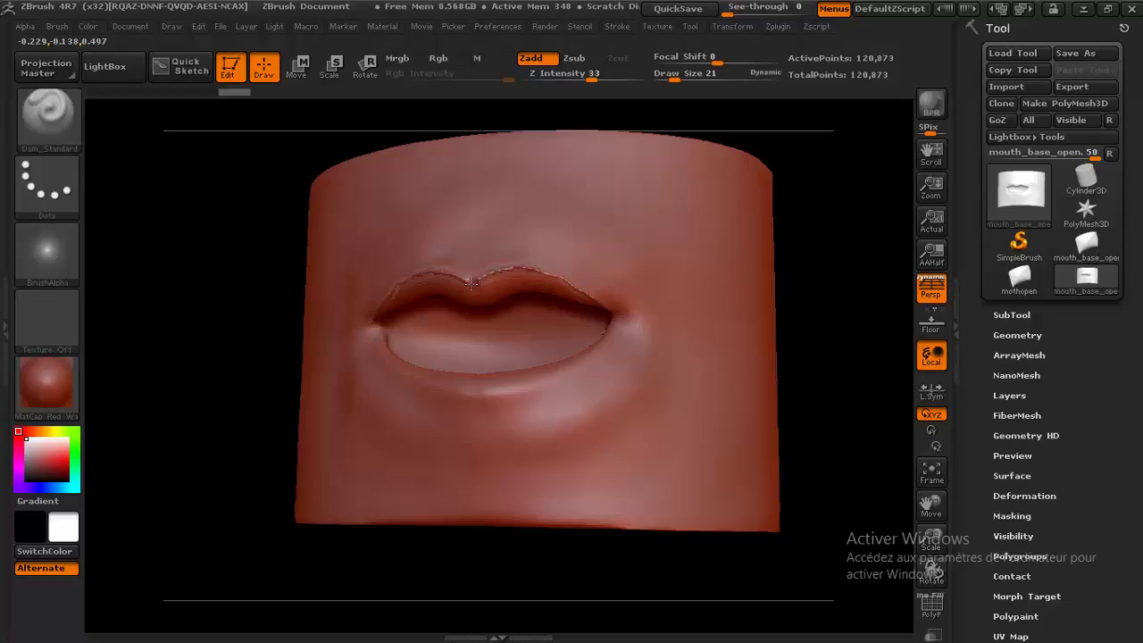
key("shift")
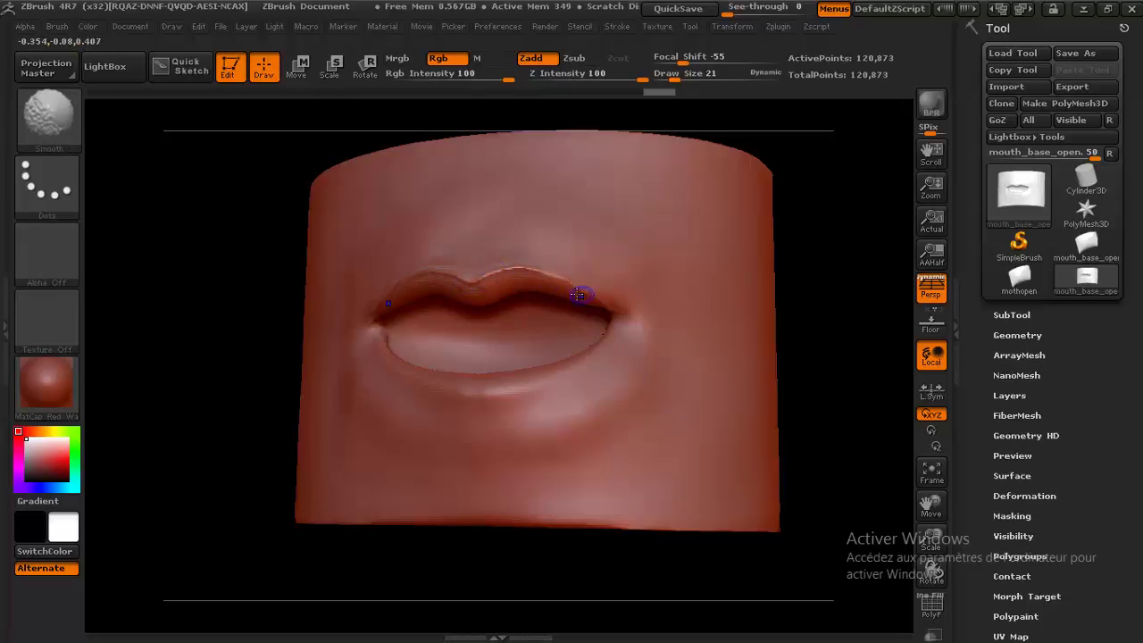
- From a front view, carve along the lower lip and into a mouth corner, then smooth both
key("b")
key("d")
key("s")
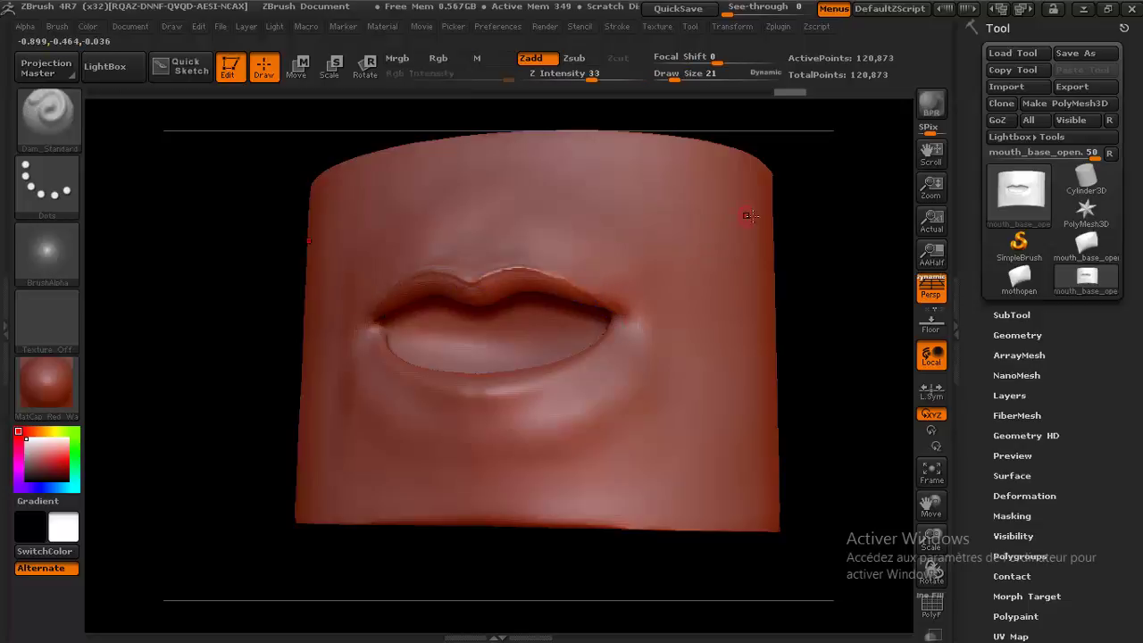
left_click_drag(826, 221, 572, 375)
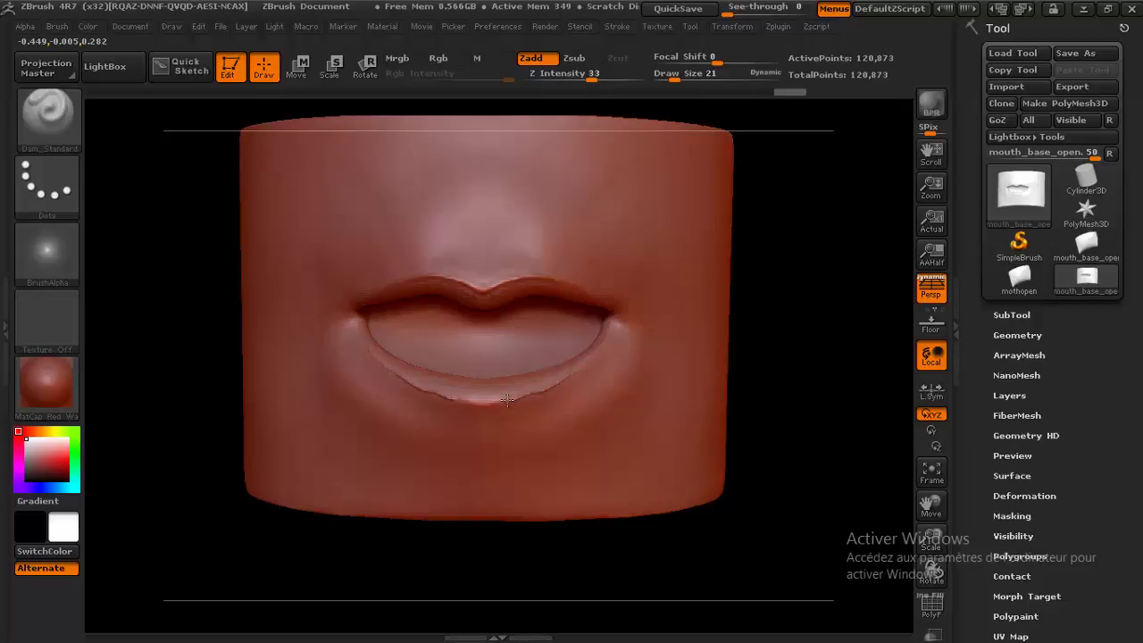
mouse_move(485, 401)
left_mouse_down()
mouse_move(485, 389)
mouse_move(529, 397)
mouse_move(482, 402)
left_mouse_up()
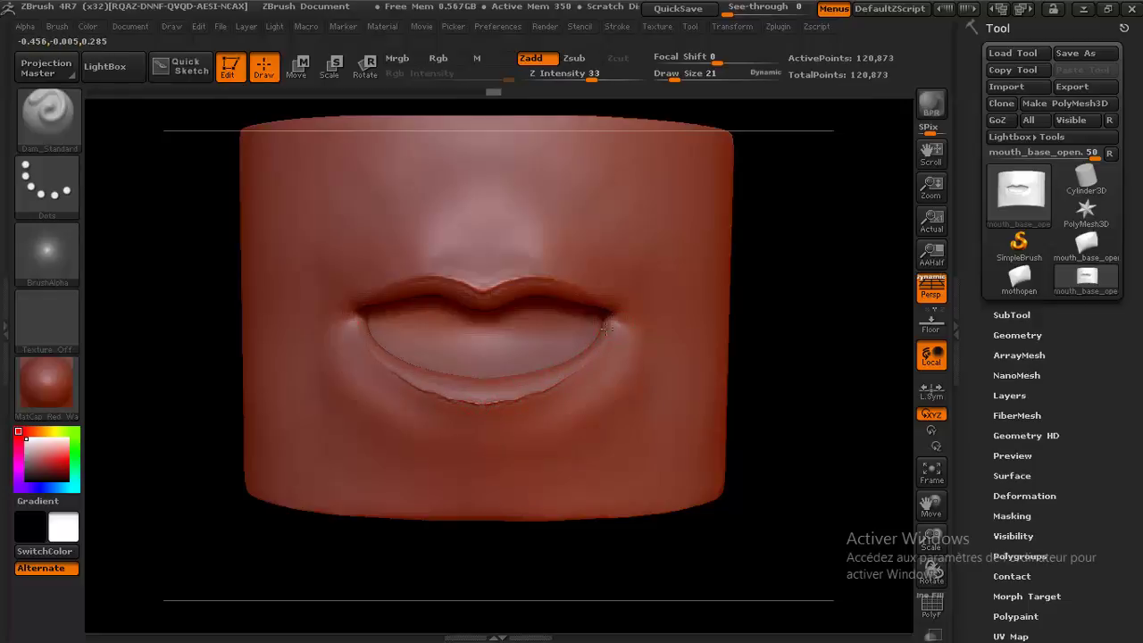
left_click_drag(594, 337, 613, 322)
mouse_move(460, 399)
left_mouse_down("shift")
mouse_move(503, 400)
mouse_move(489, 407)
left_mouse_up("shift")
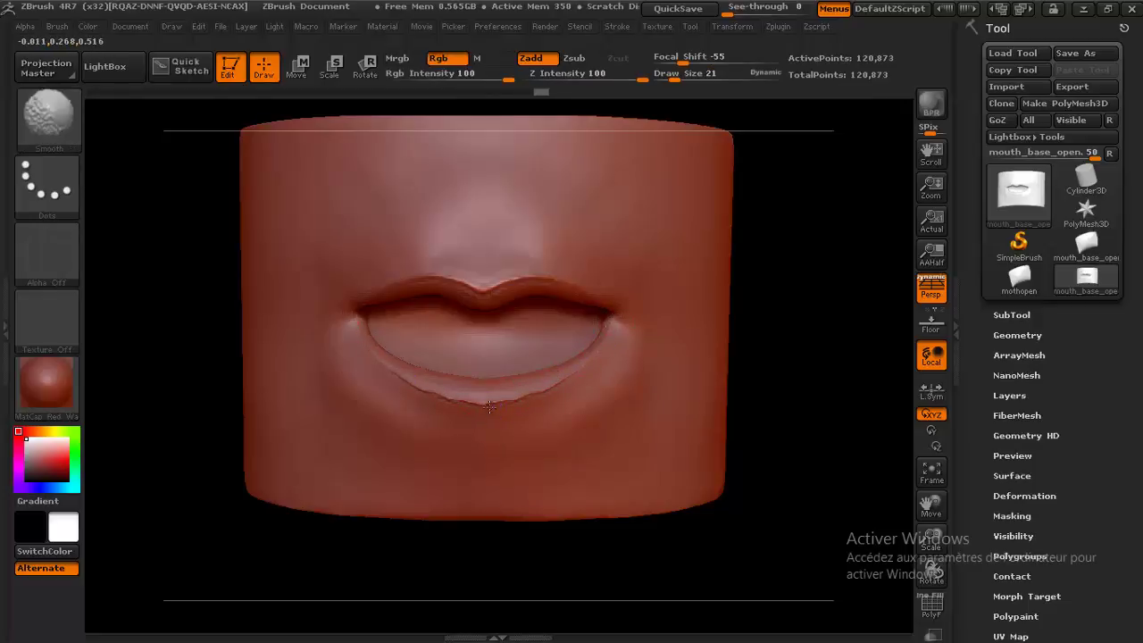
left_click_drag(568, 377, 608, 336, "shift")
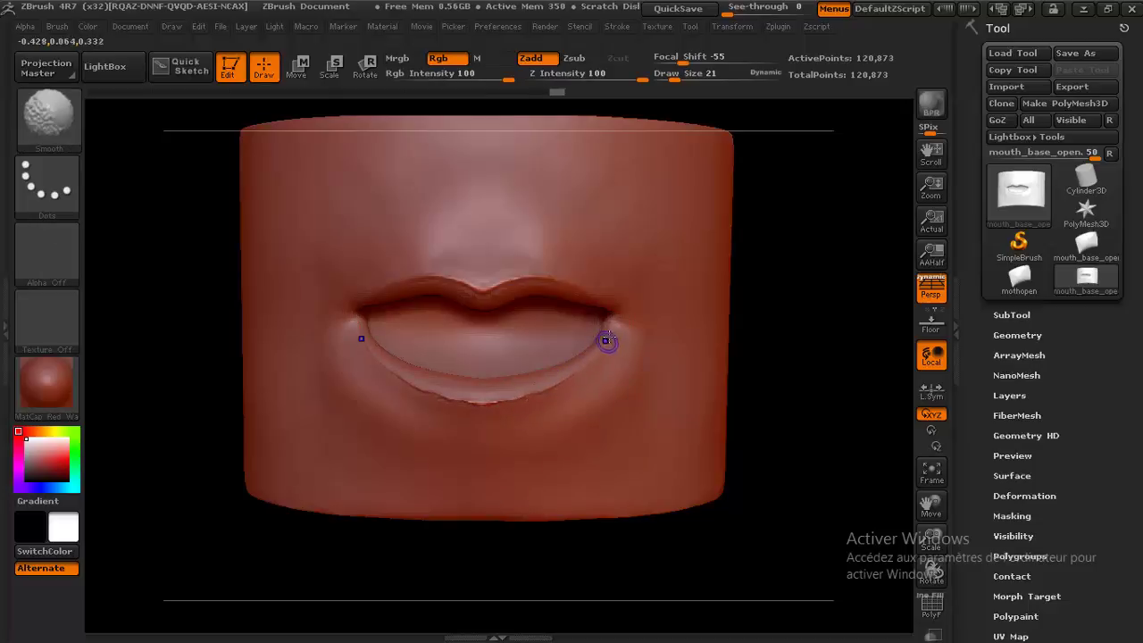
- Soften the corner crease, refine the lower lip edge and deepen the right mouth corner
key("ctrl")
left_click(763, 248, "ctrl")
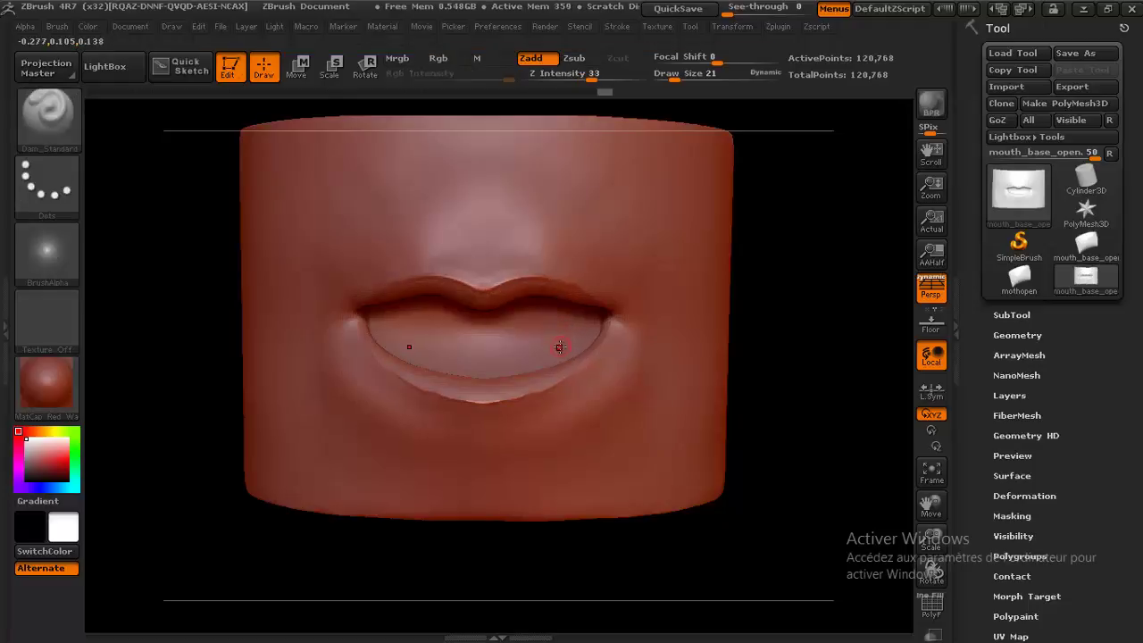
left_click_drag(605, 334, 598, 353)
left_click_drag(521, 394, 505, 399)
left_click_drag(482, 402, 549, 382)
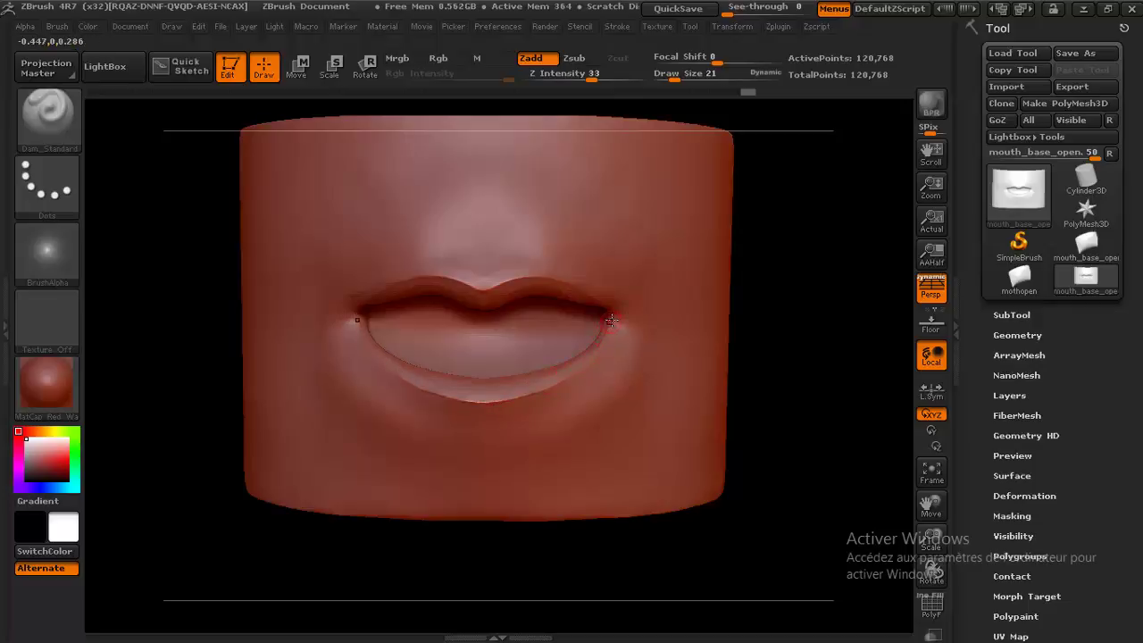
mouse_move(607, 327)
left_mouse_down()
mouse_move(594, 355)
mouse_move(506, 403)
mouse_move(523, 398)
left_mouse_up()
key("shift")
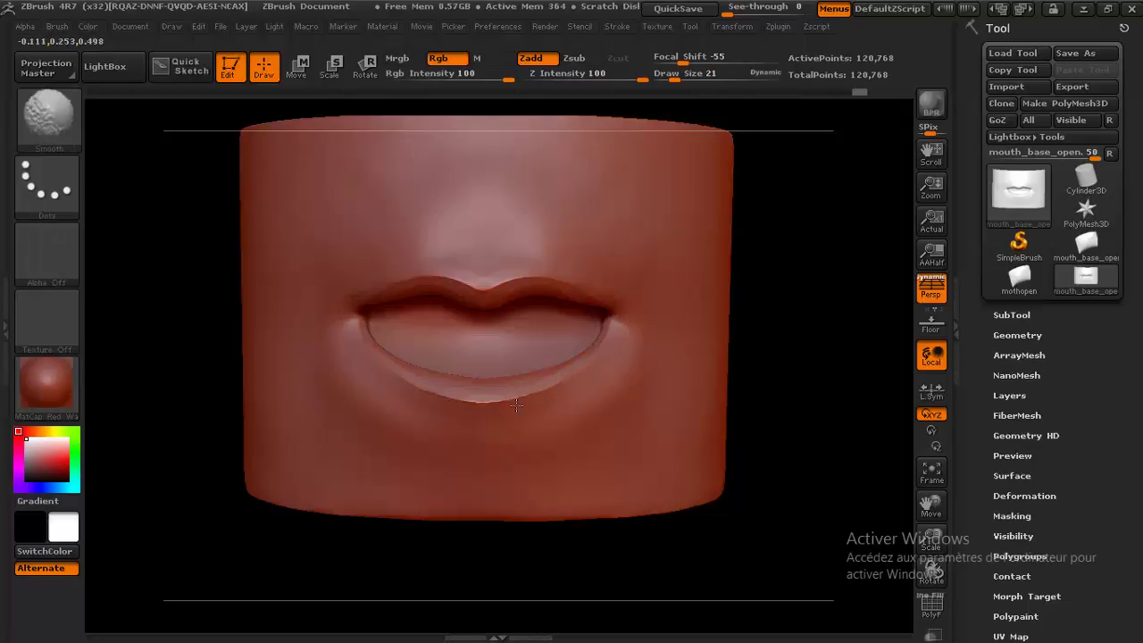
- Turn the model right side forward and launch Projection Master with G
left_click_drag(773, 241, 645, 262)
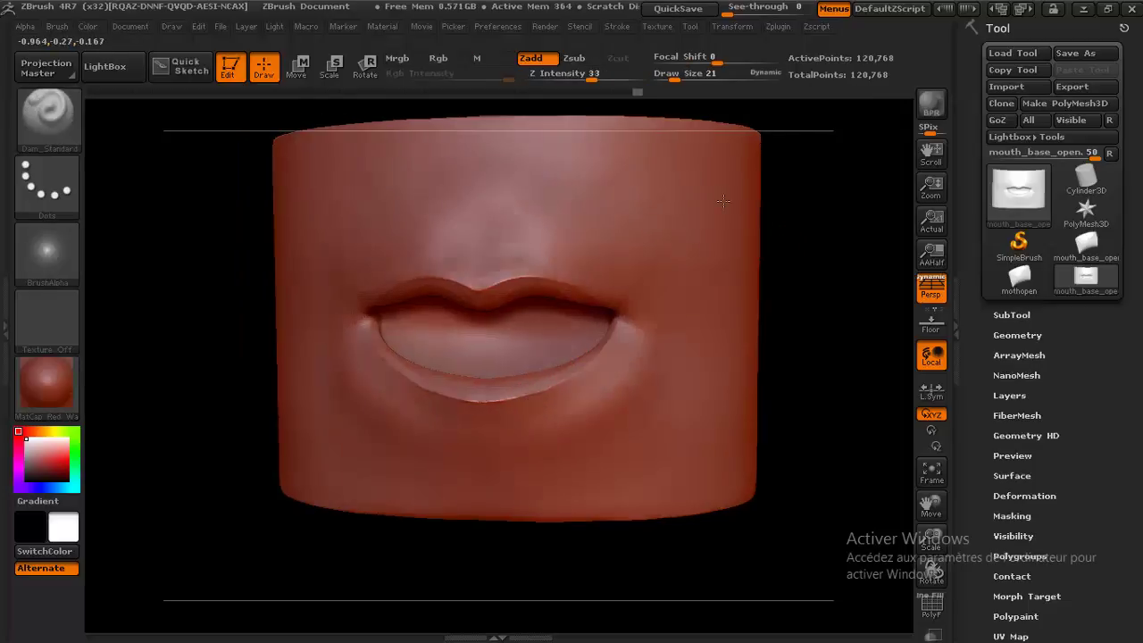
key("e")
key("q")
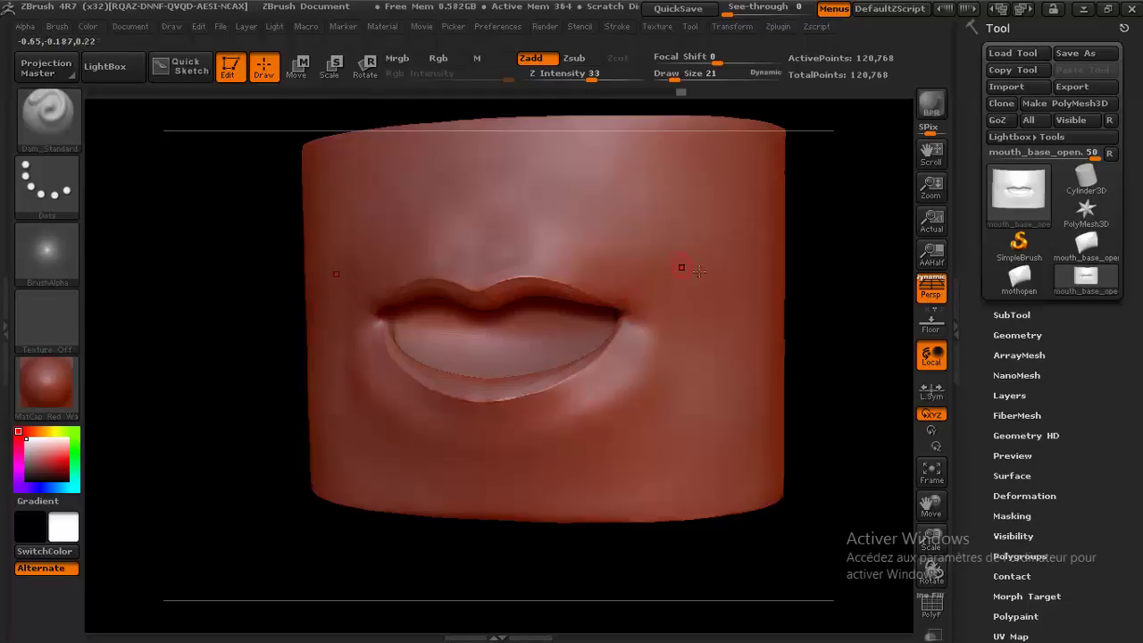
key("ctrl")
key("g")
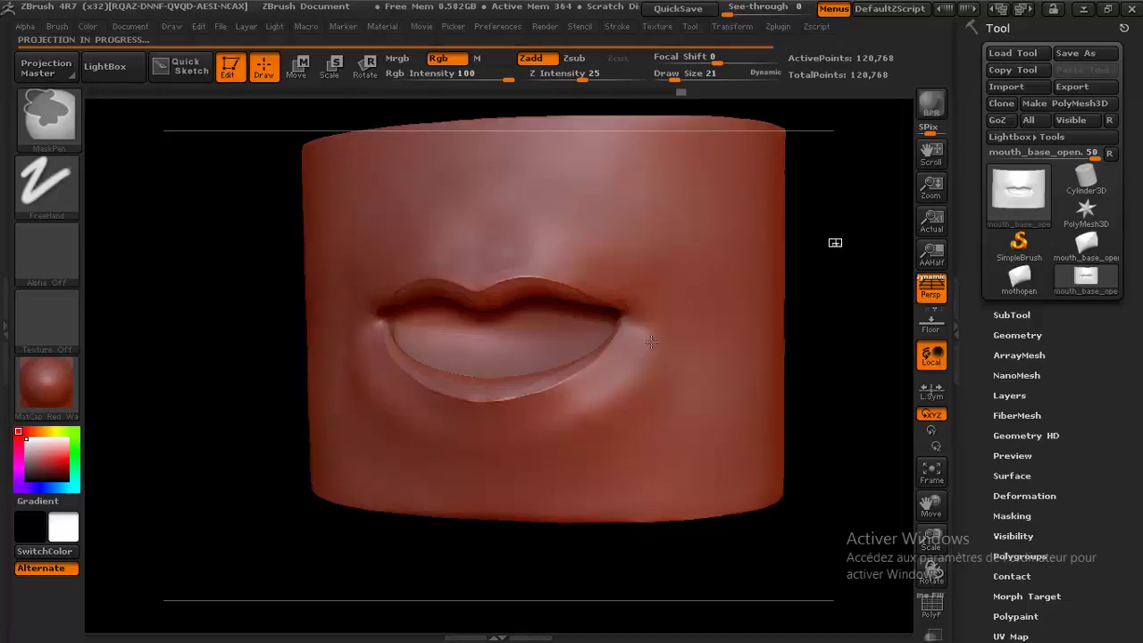
- Smooth the upper-lip bump and surrounding surface at brush size 69
key("s")
left_click_drag(656, 354, 670, 357)
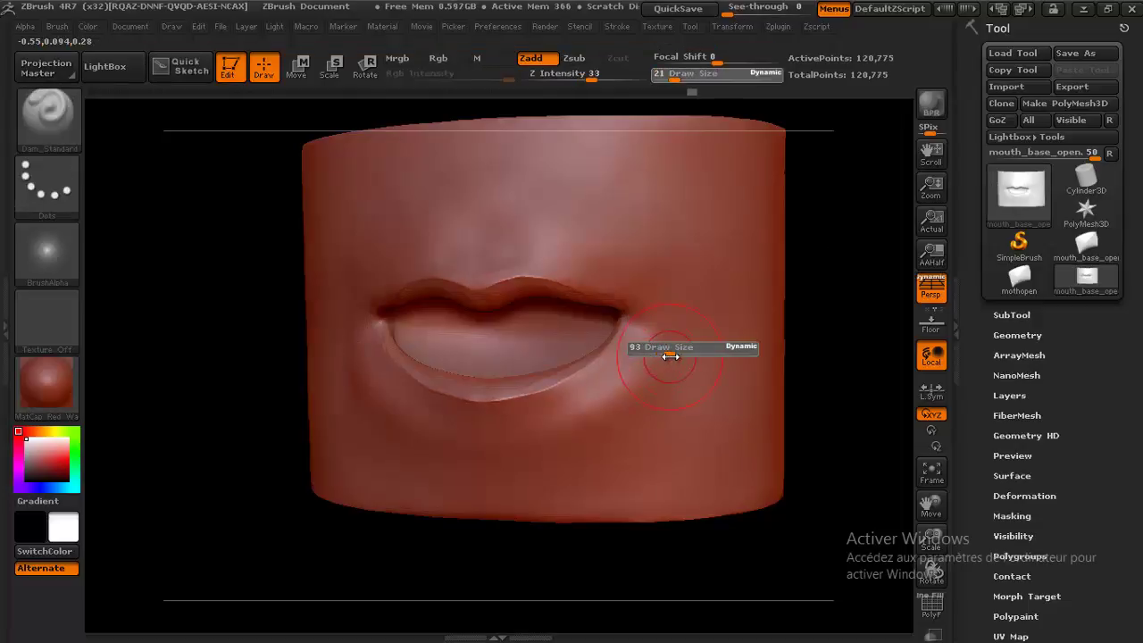
key("shift")
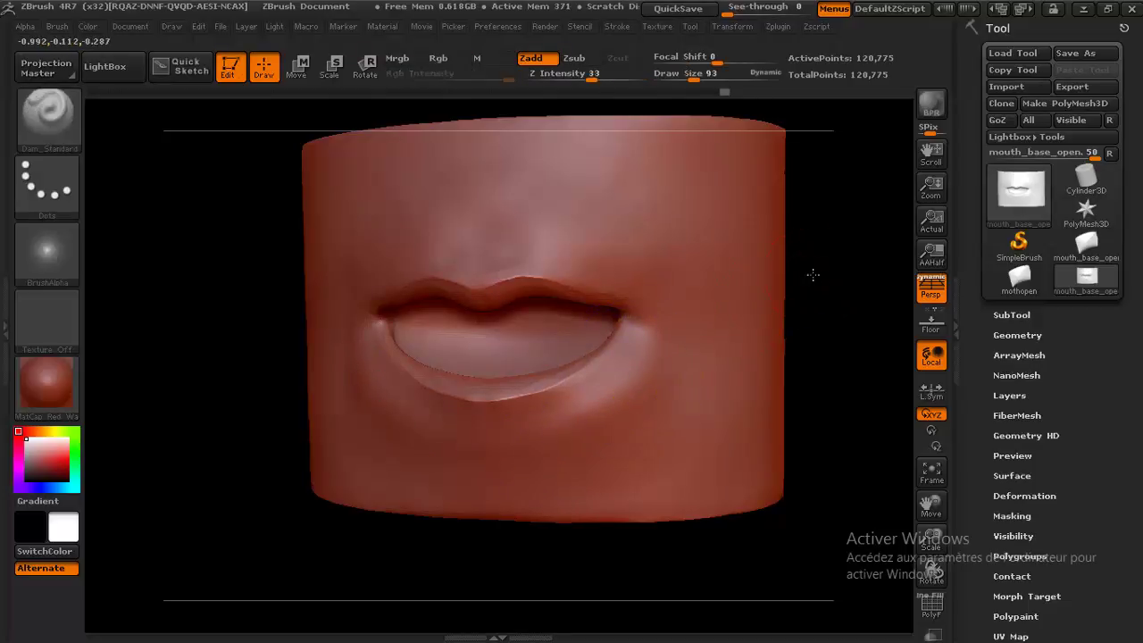
left_click_drag(811, 273, 637, 319)
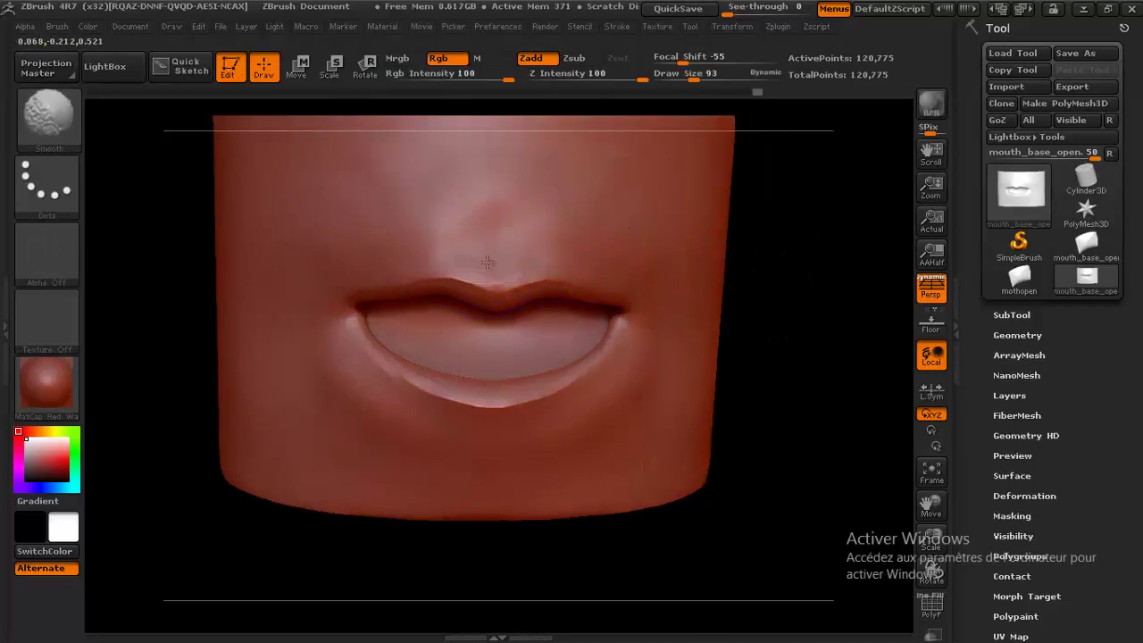
left_click_drag(798, 189, 692, 176)
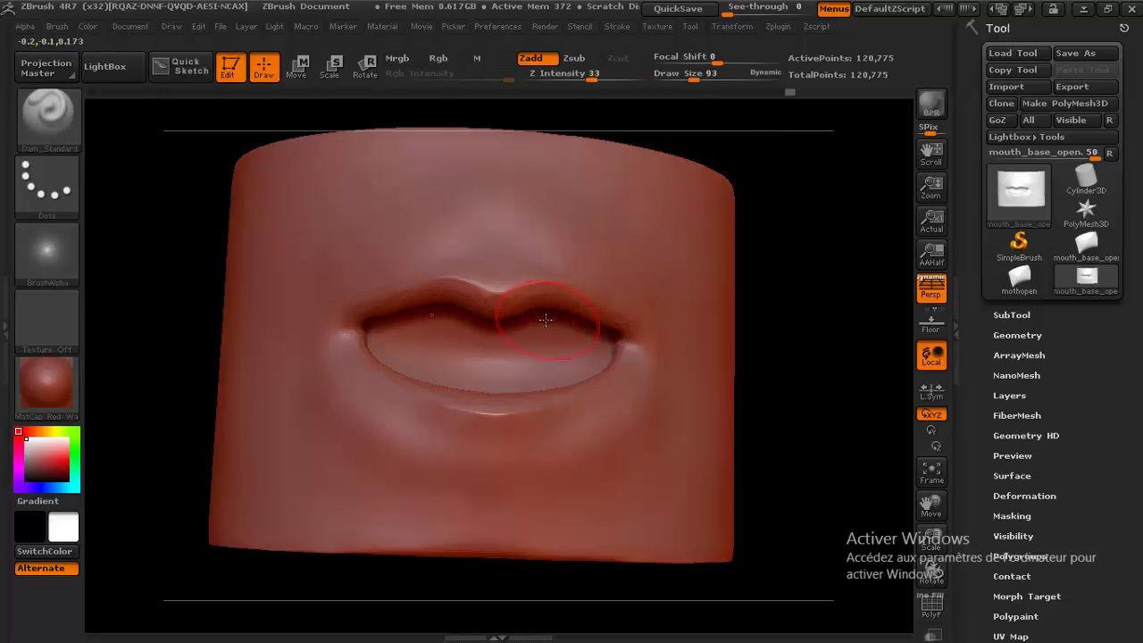
type("s69")
key("Return")
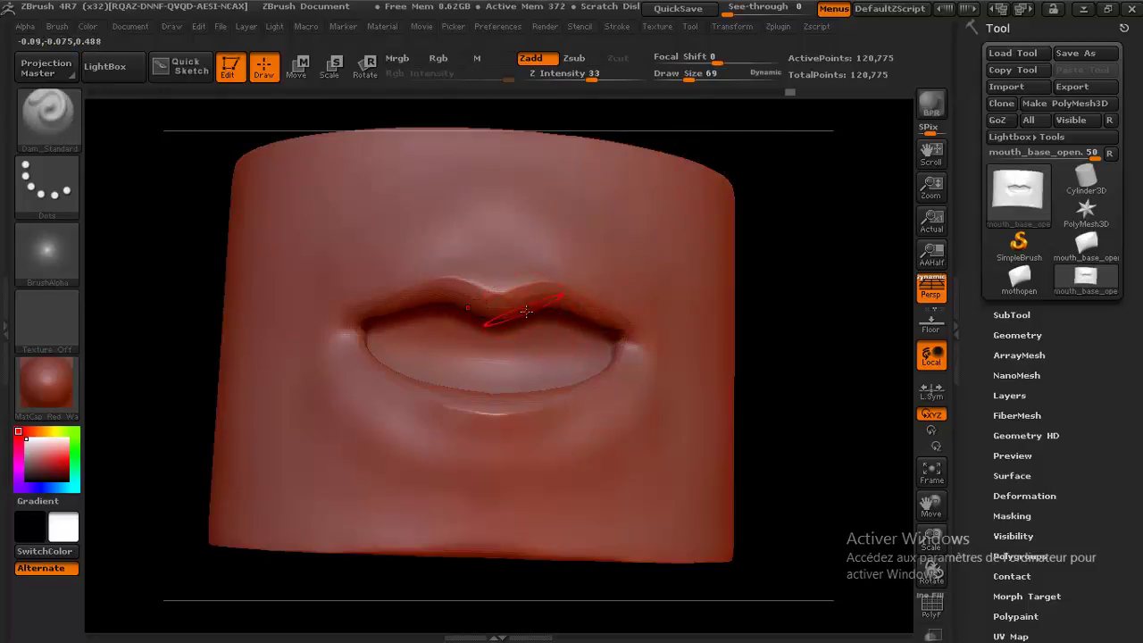
mouse_move(525, 304)
left_mouse_down("shift")
mouse_move(506, 306)
mouse_move(526, 305)
left_mouse_up("shift")
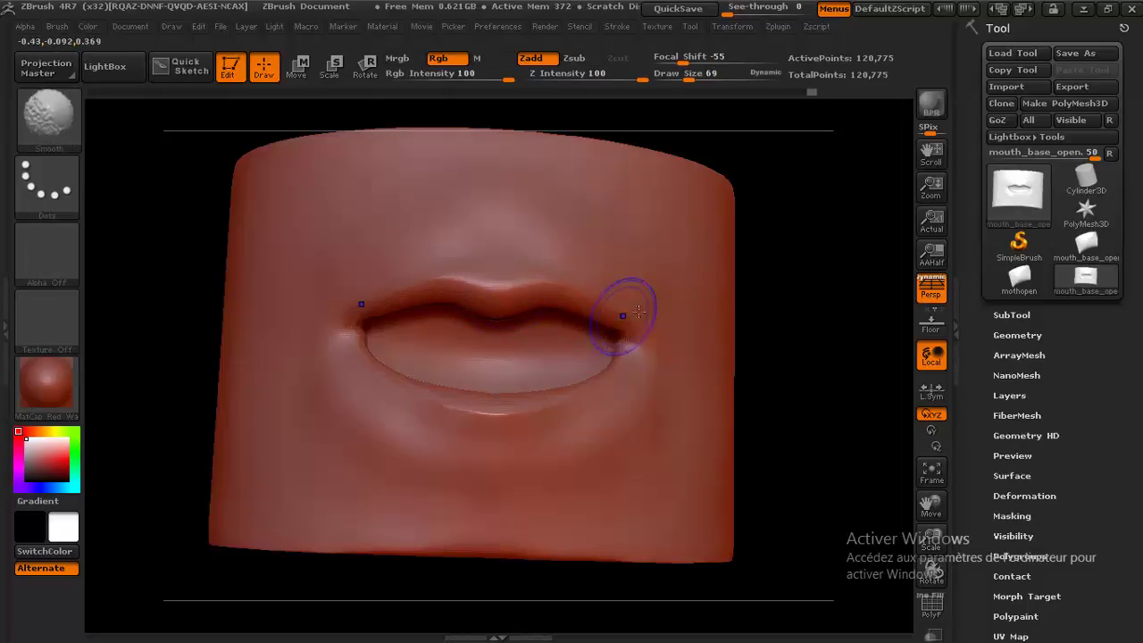
left_click_drag(771, 255, 768, 295)
- Reduce Draw Size to 49 and carve a sharper crease along the upper lip edge
key("s")
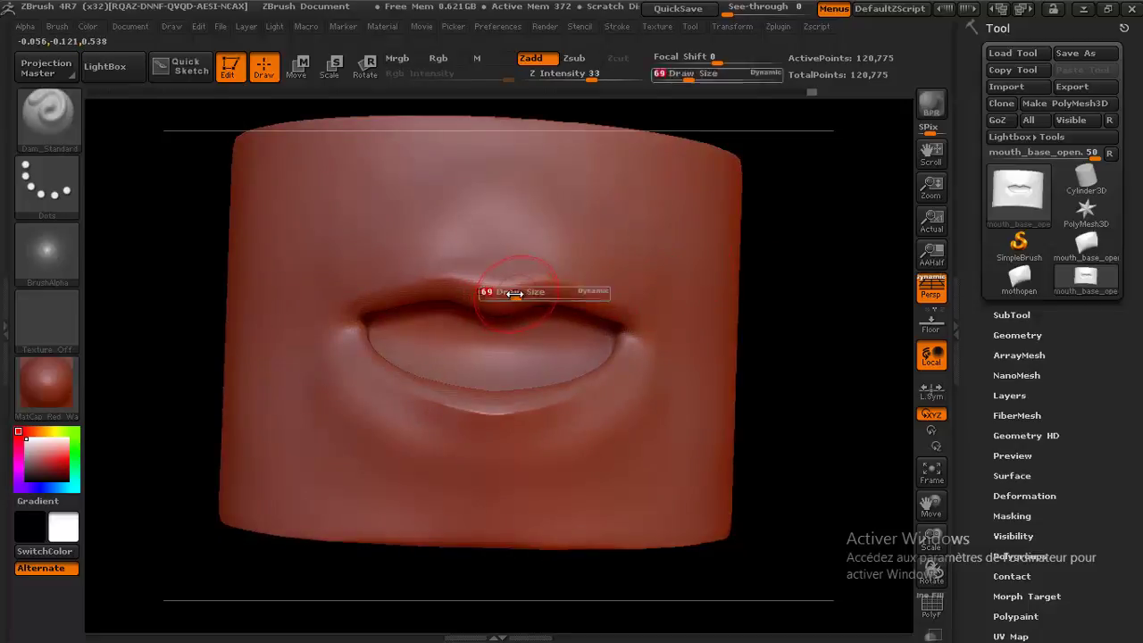
left_click_drag(510, 290, 500, 289)
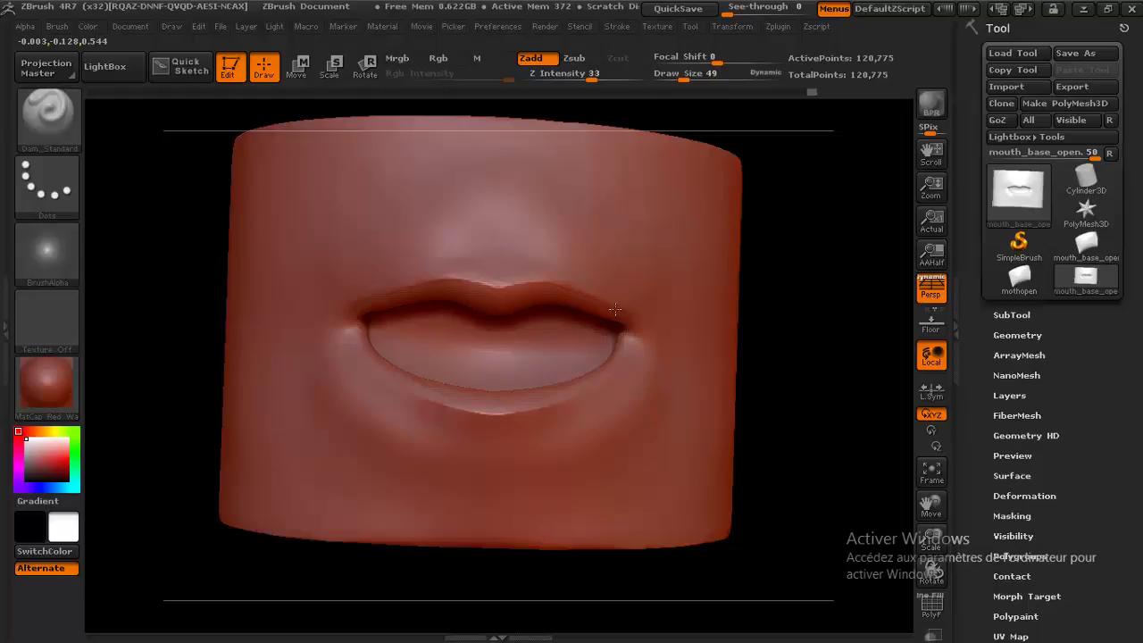
left_click_drag(791, 263, 628, 291)
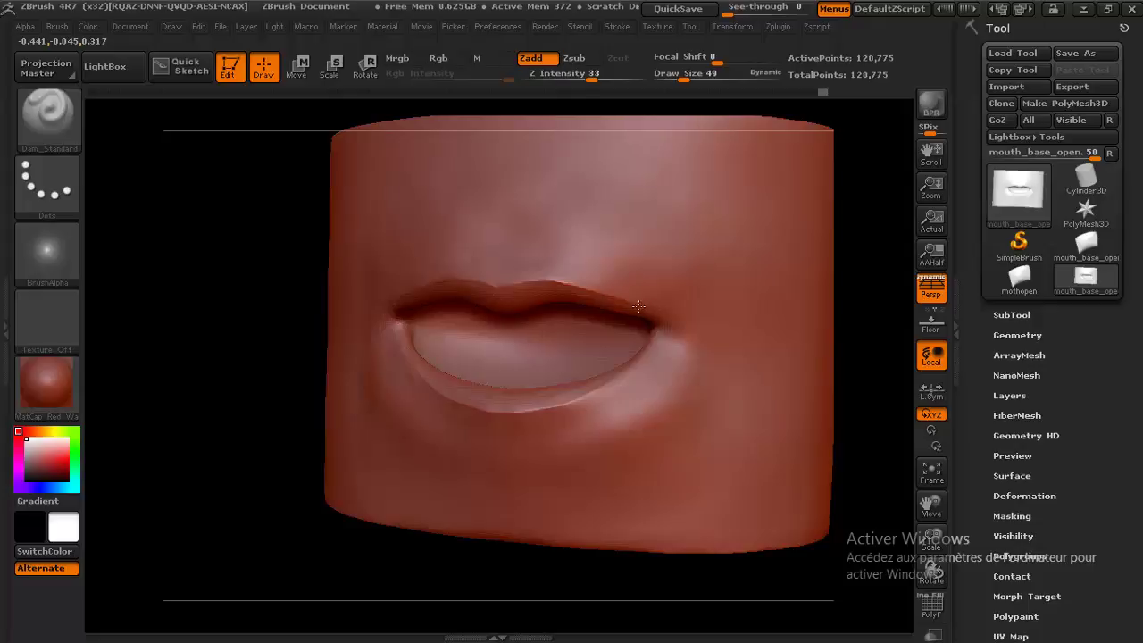
left_click_drag(592, 288, 540, 282)
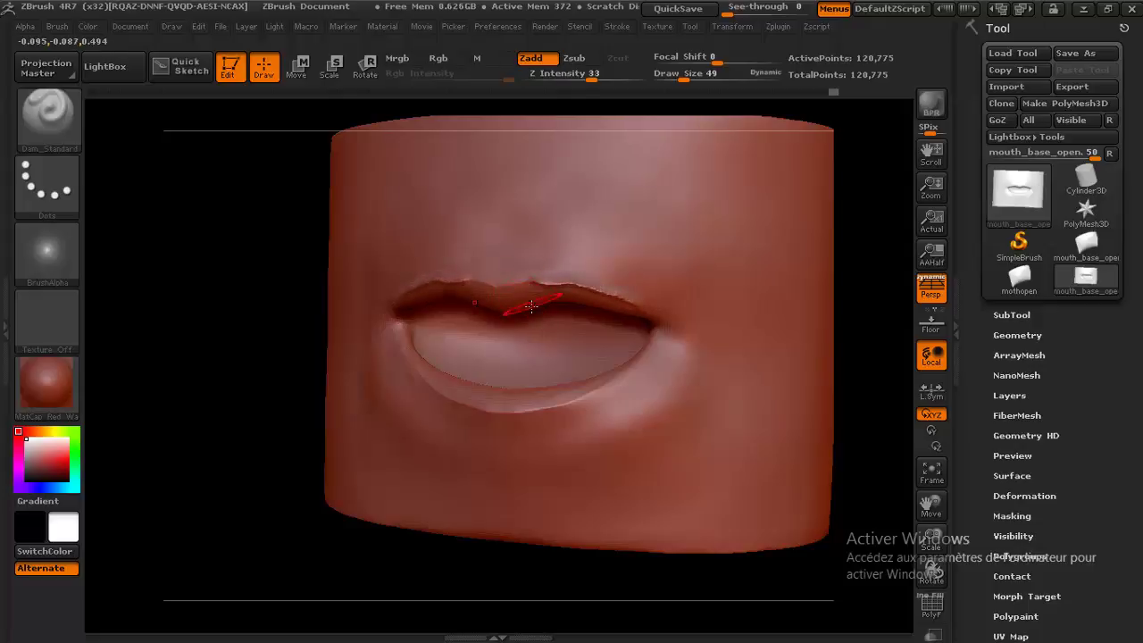
key("ctrl")
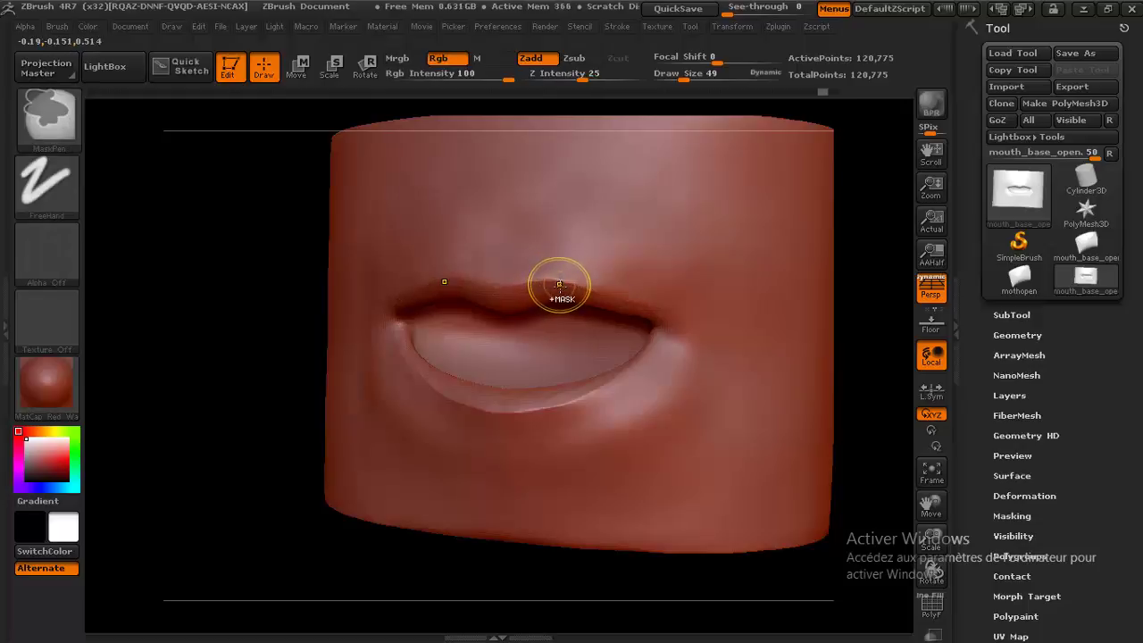
- Deepen the upper lip centre crease and reshape the lip edge near the mouth corner
left_click_drag(510, 286, 504, 289)
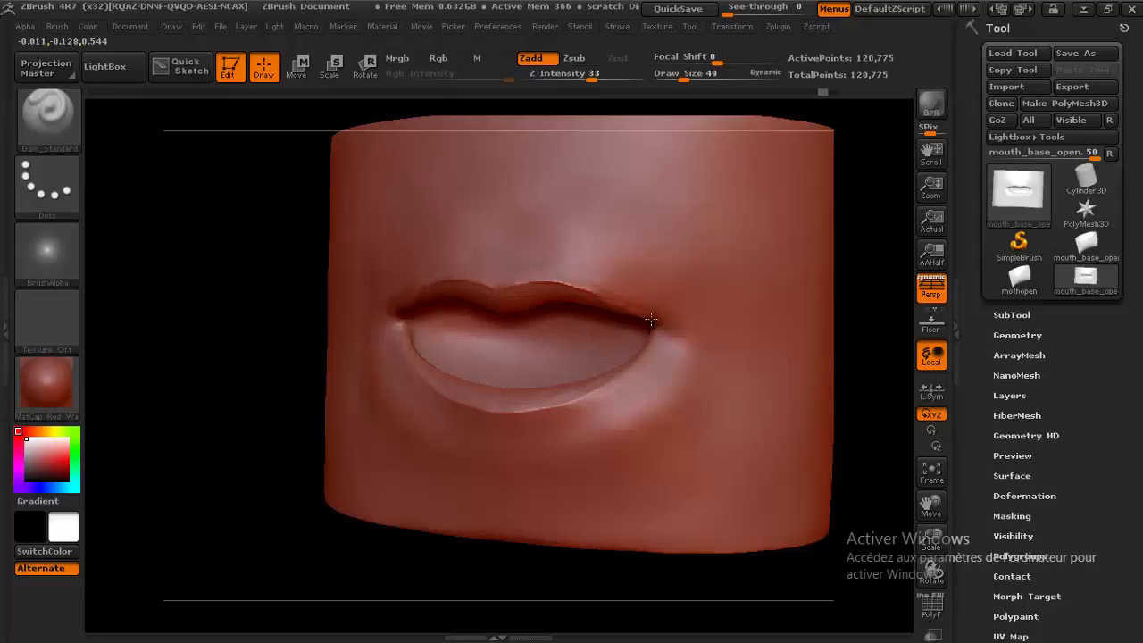
left_click_drag(619, 301, 589, 284)
left_click_drag(647, 320, 598, 293)
- Enter Projection Master, face the mouth head-on and mask a band around both lips
key("g")
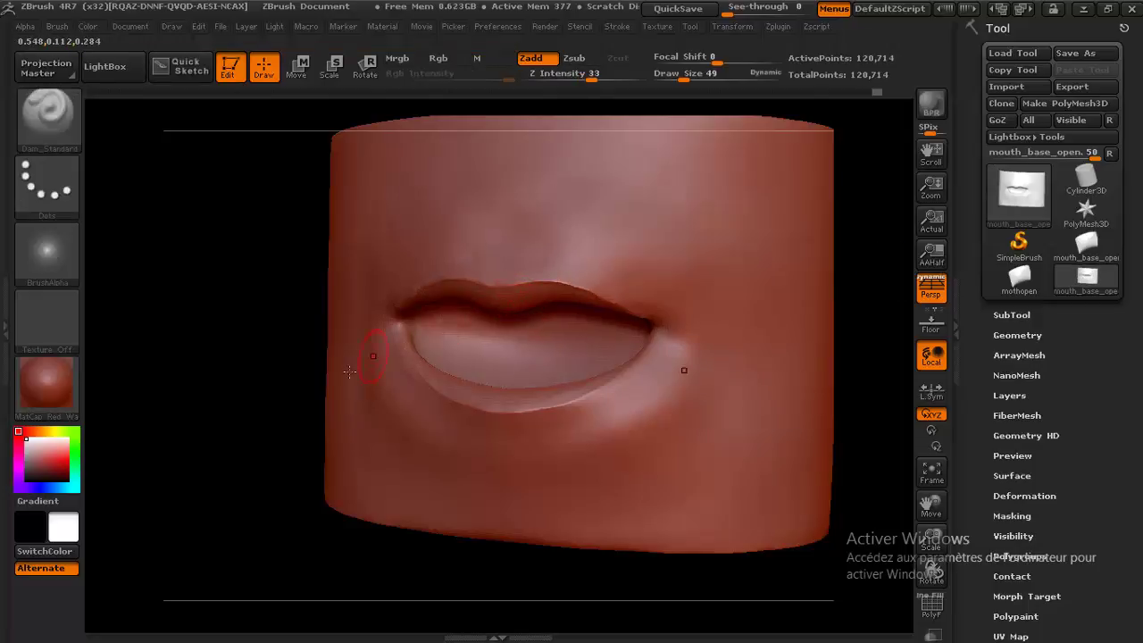
left_click_drag(270, 406, 319, 408)
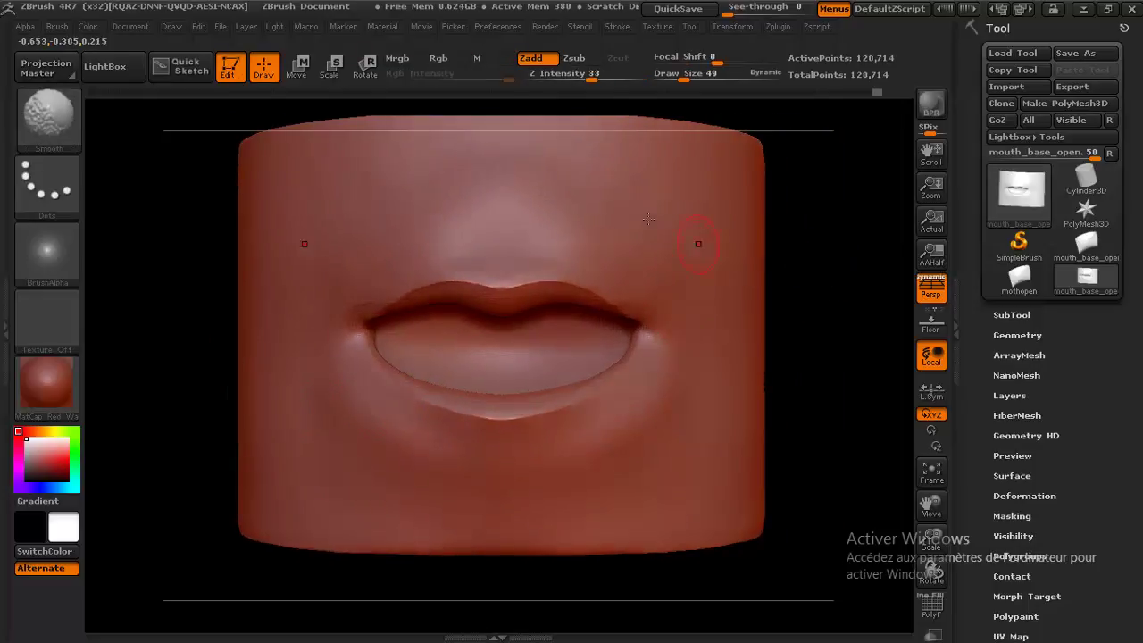
key("ctrl")
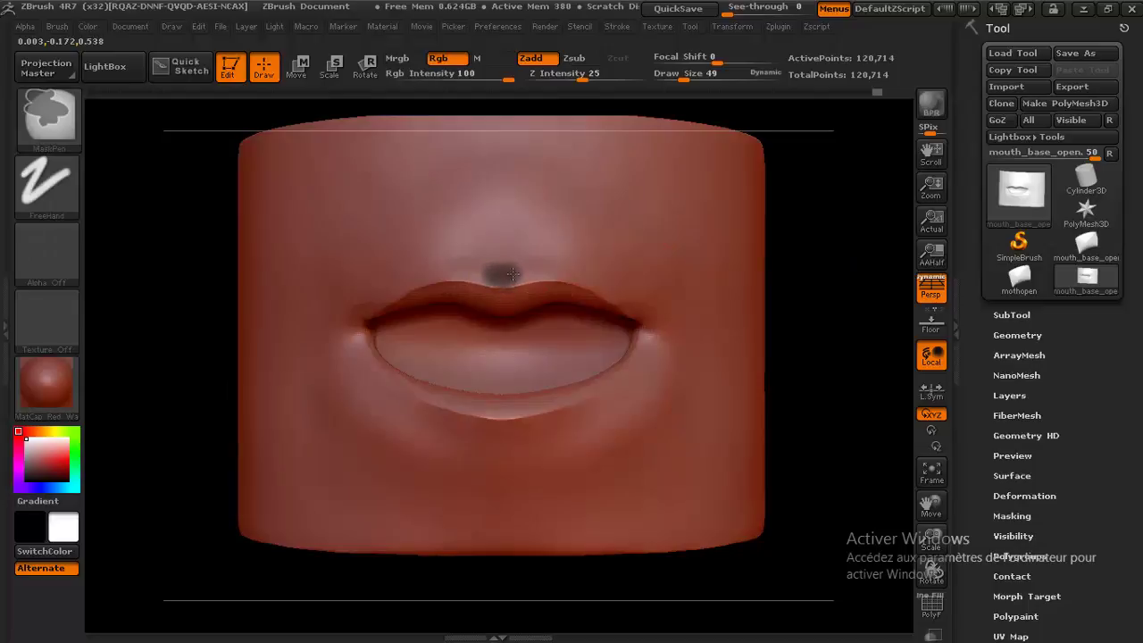
mouse_move(532, 271)
left_mouse_down("ctrl")
mouse_move(514, 276)
mouse_move(581, 274)
mouse_move(643, 302)
mouse_move(654, 332)
mouse_move(634, 384)
mouse_move(578, 435)
mouse_move(592, 400)
mouse_move(510, 429)
mouse_move(438, 425)
left_mouse_up("ctrl")
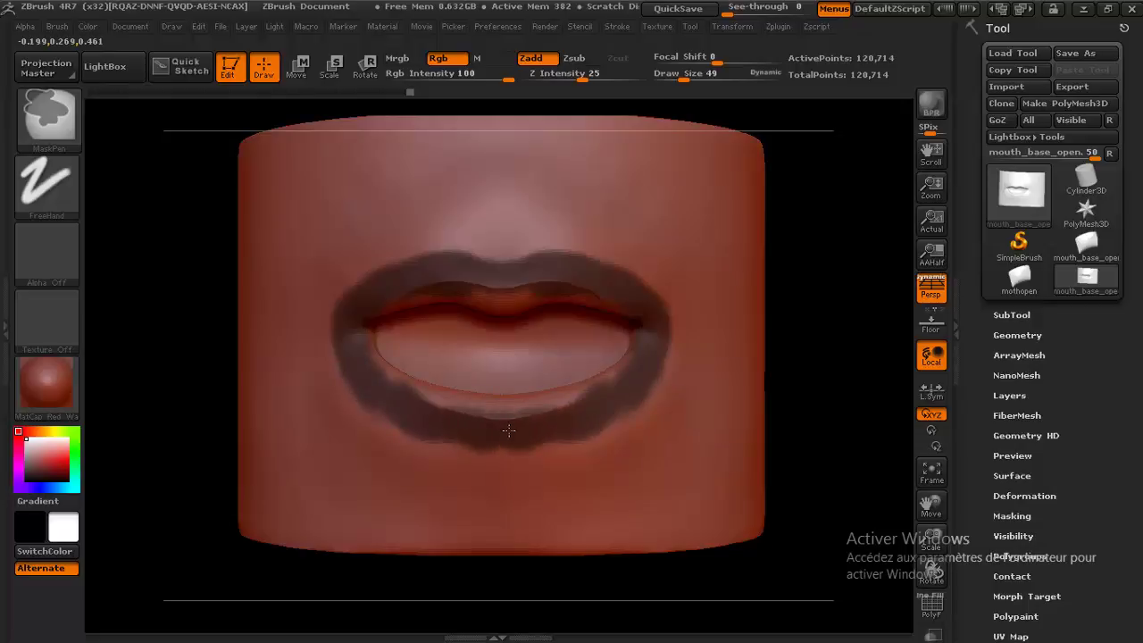
mouse_move(638, 393)
left_mouse_down("ctrl")
mouse_move(616, 429)
mouse_move(506, 446)
left_mouse_up("ctrl")
mouse_move(661, 380)
left_mouse_down("ctrl")
mouse_move(547, 454)
mouse_move(485, 450)
left_mouse_up("ctrl")
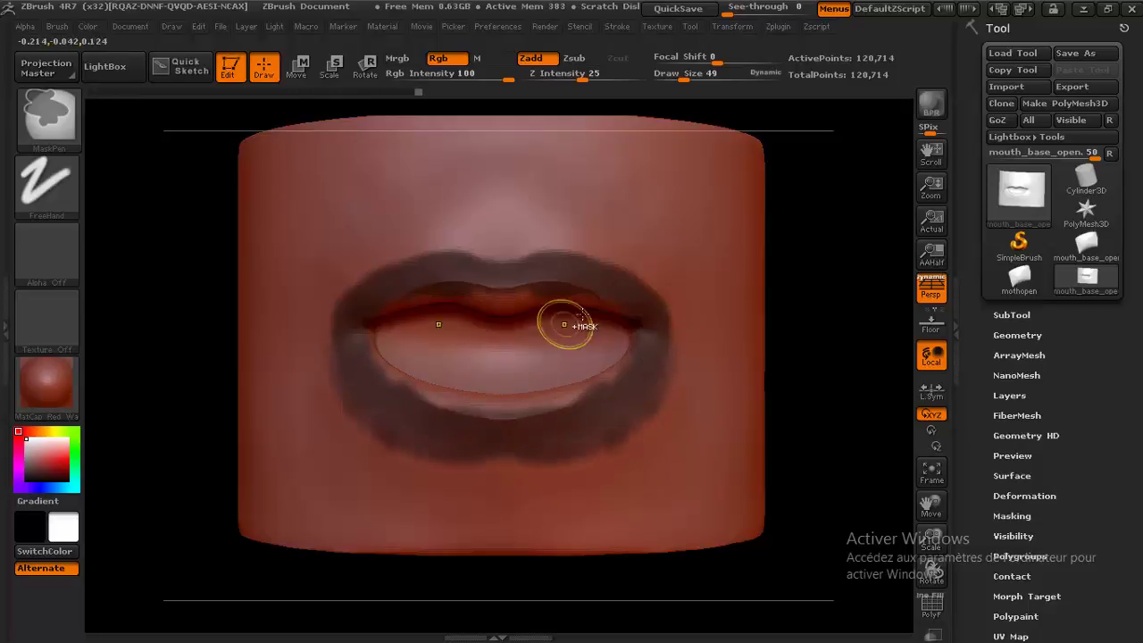
mouse_move(811, 253)
left_mouse_down()
mouse_move(811, 240)
mouse_move(806, 260)
left_mouse_up()
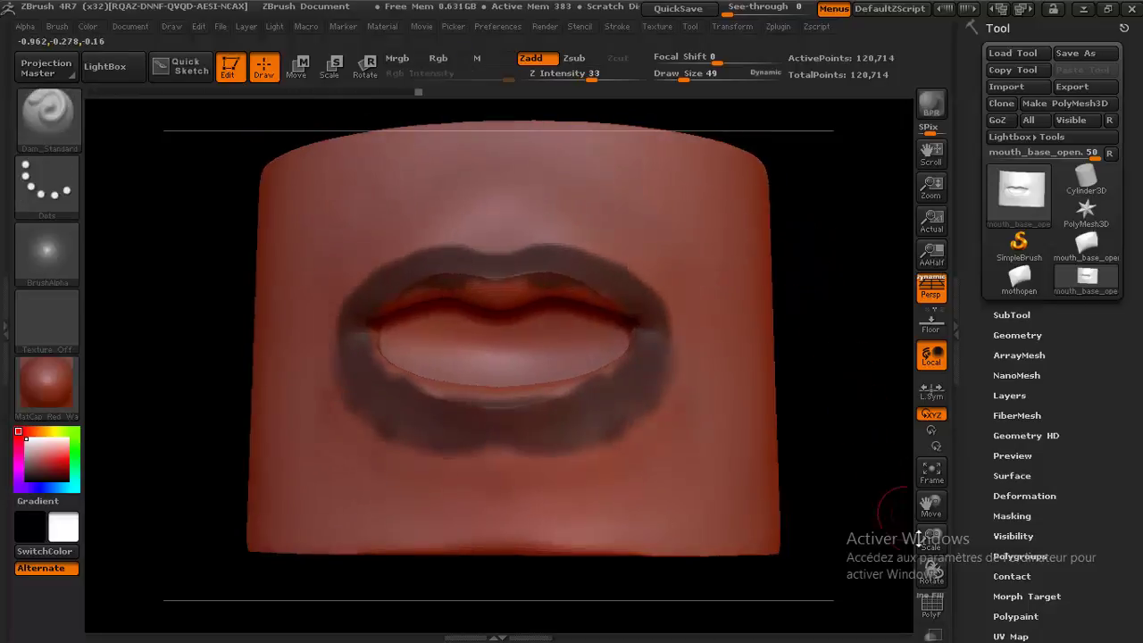
- Zoom in, set Draw Size to 19 and fill mask gaps along the lower lip's inner edge
mouse_move(932, 536)
left_mouse_down()
mouse_move(867, 454)
mouse_move(919, 482)
left_mouse_up()
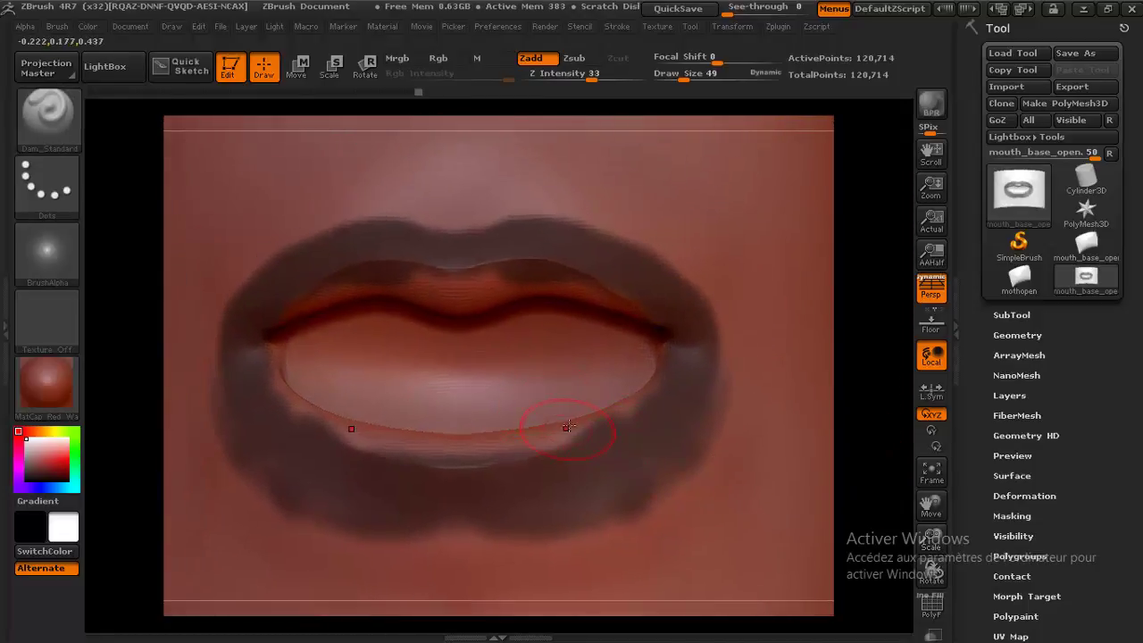
key("s")
left_click_drag(561, 432, 559, 431)
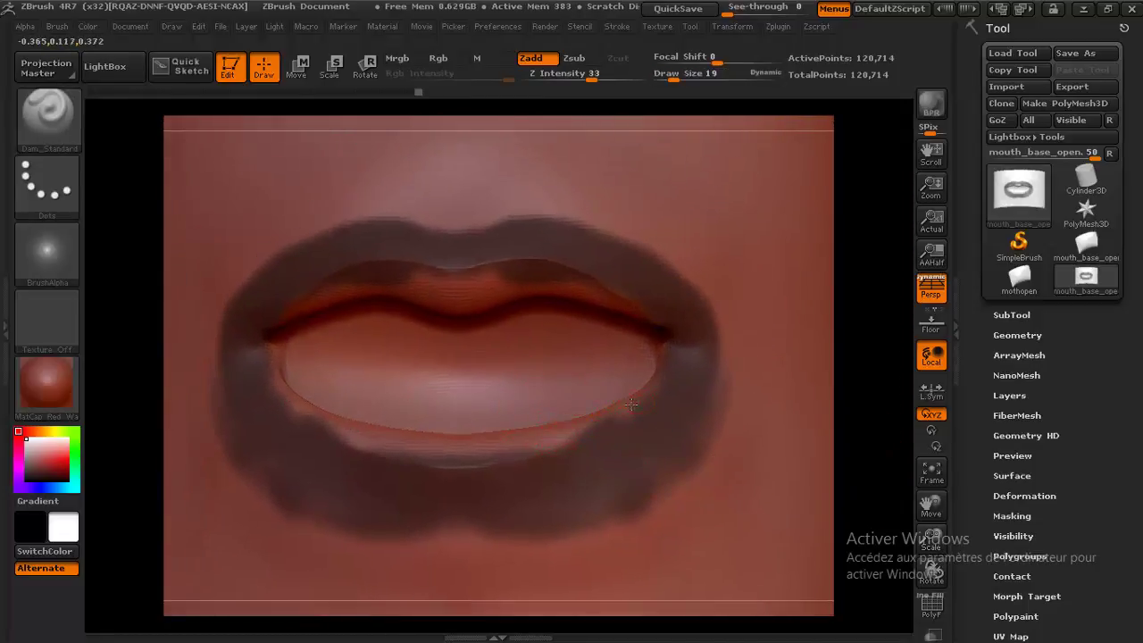
key("ctrl")
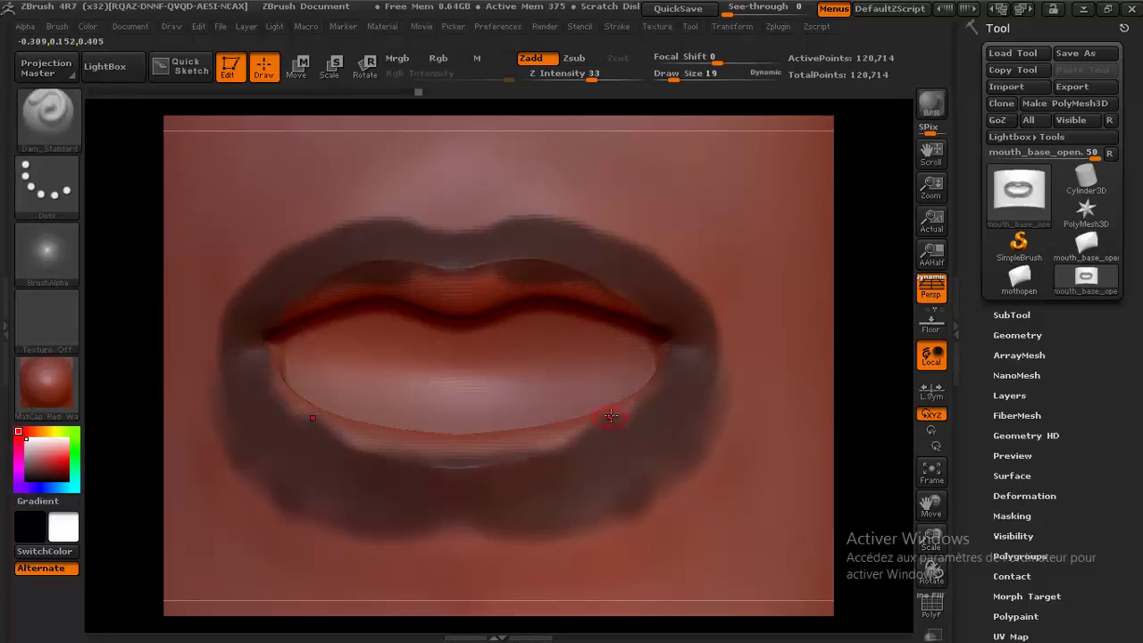
key("ctrl")
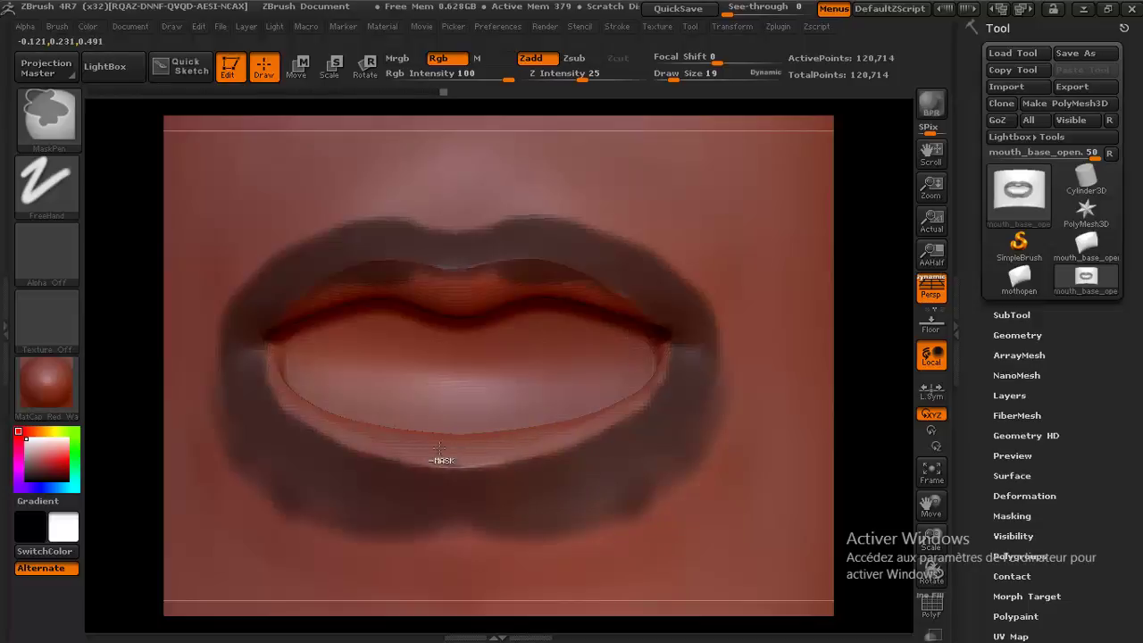
key("ctrl")
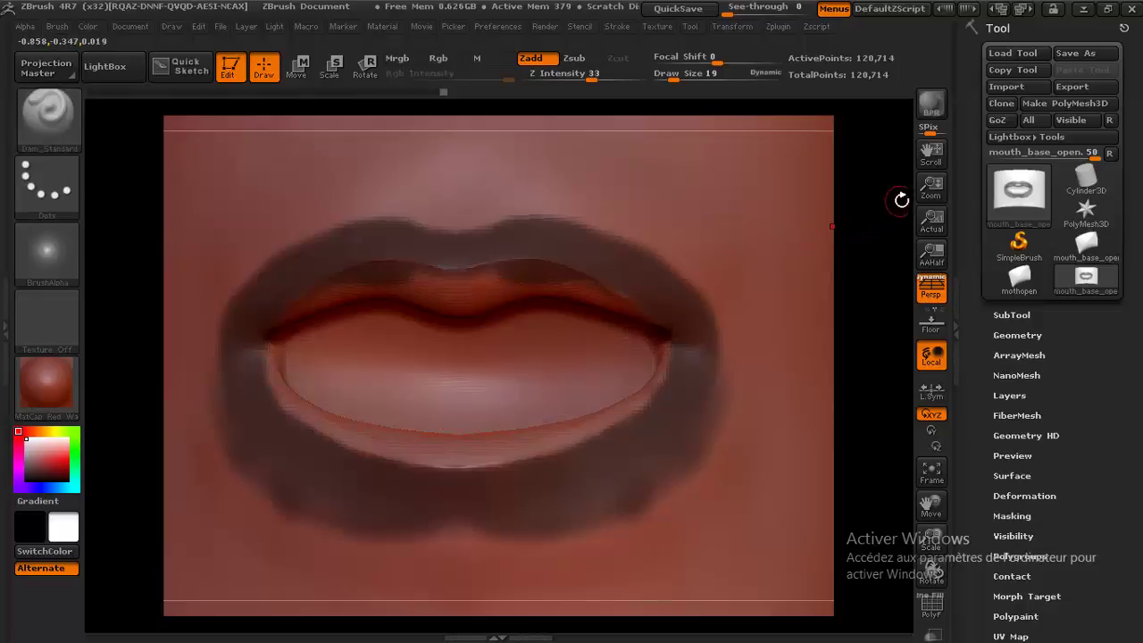
- Switch to the Inflat brush at size 40 and inflate the lower lip surface
left_click_drag(901, 200, 891, 268)
key("space")
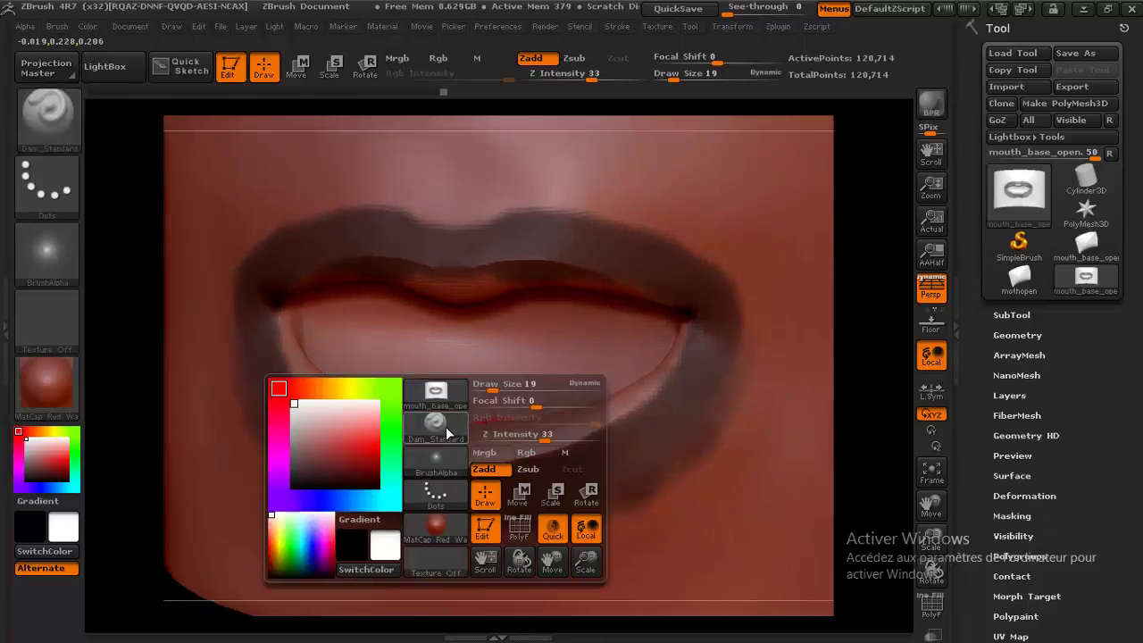
key("b")
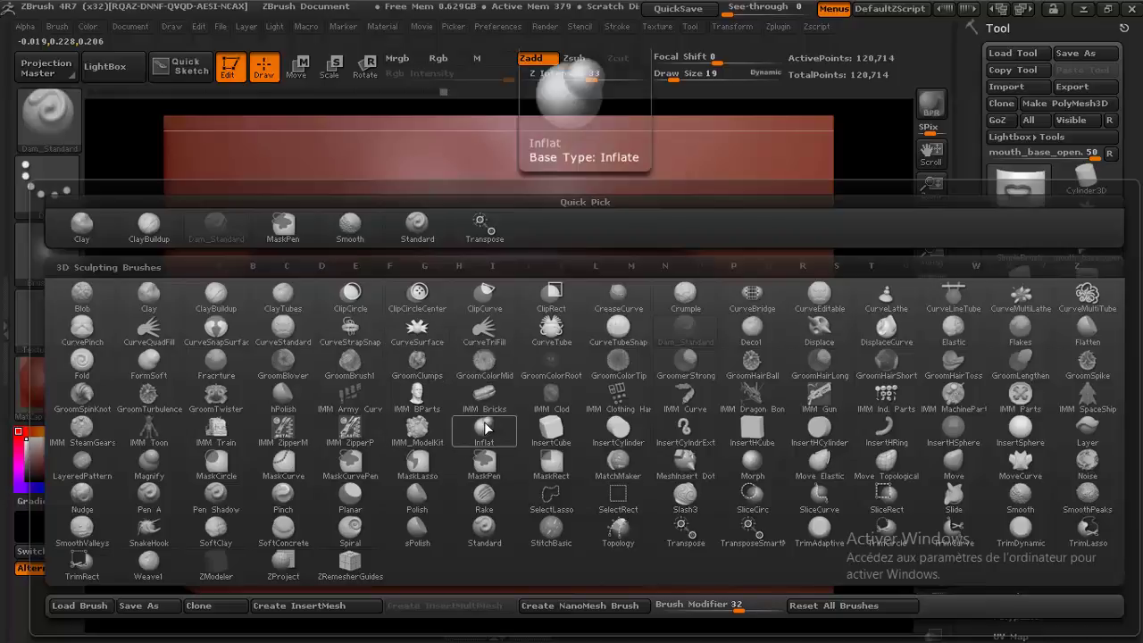
left_click(493, 421)
key("s")
left_click_drag(497, 451, 496, 436)
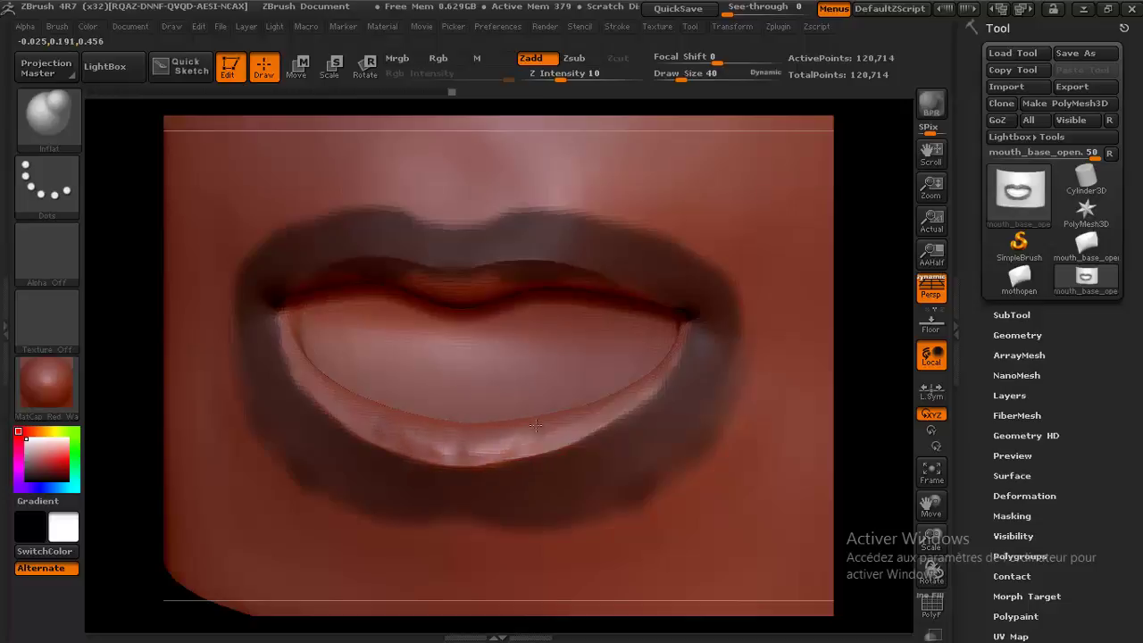
left_click_drag(535, 426, 548, 427)
- Inflate the lower lip rim further from lower viewing angles
left_click_drag(872, 401, 854, 378)
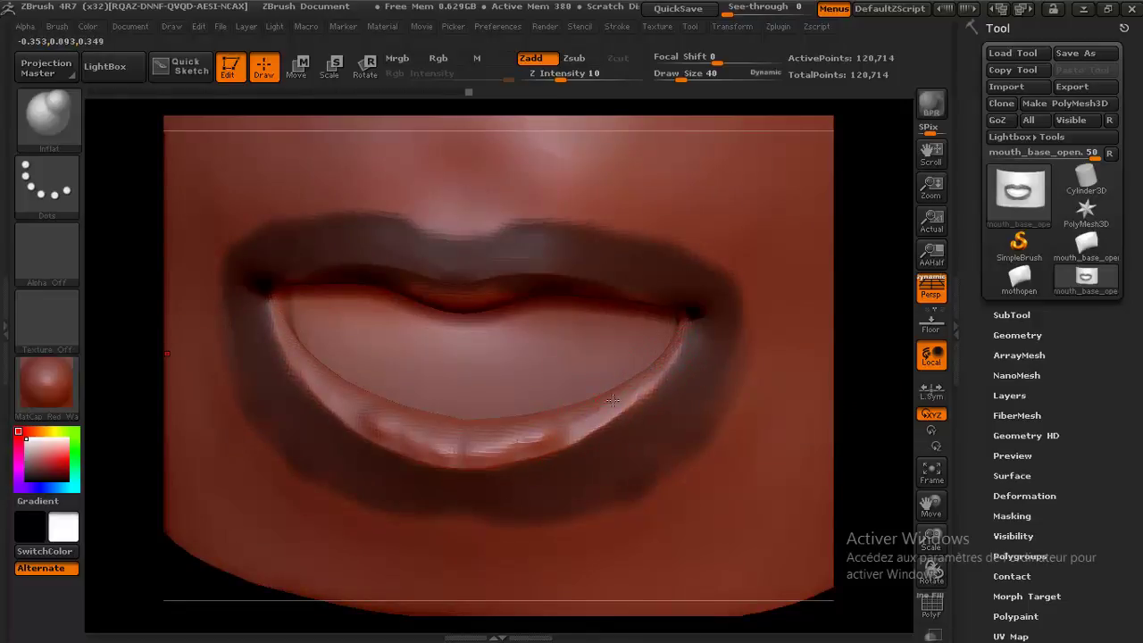
left_click_drag(592, 409, 566, 414)
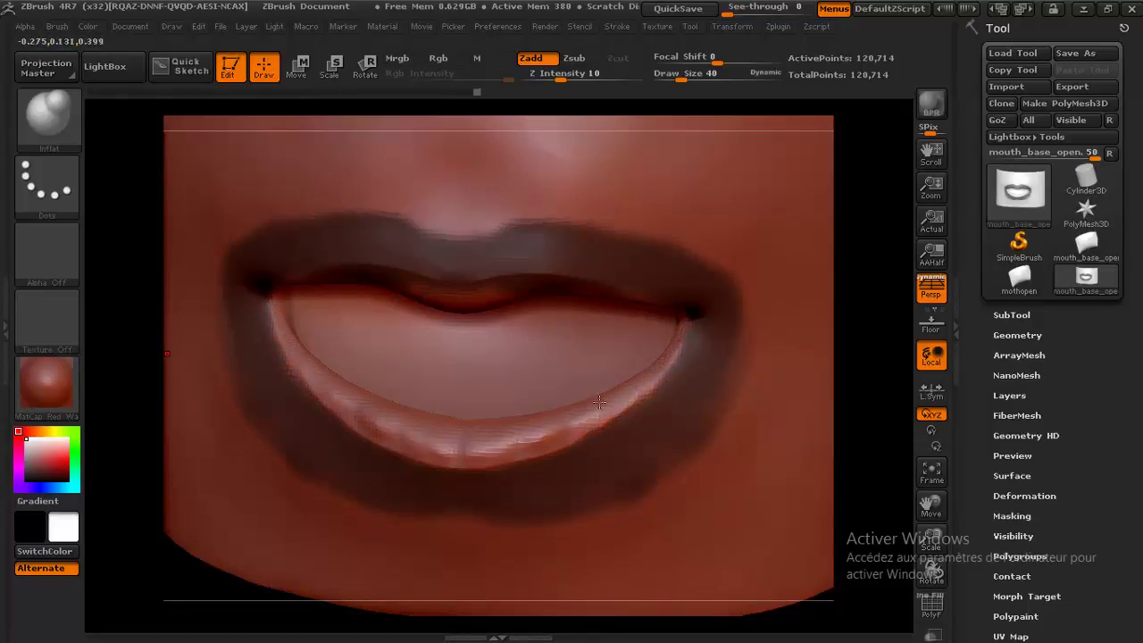
left_click_drag(868, 339, 863, 360)
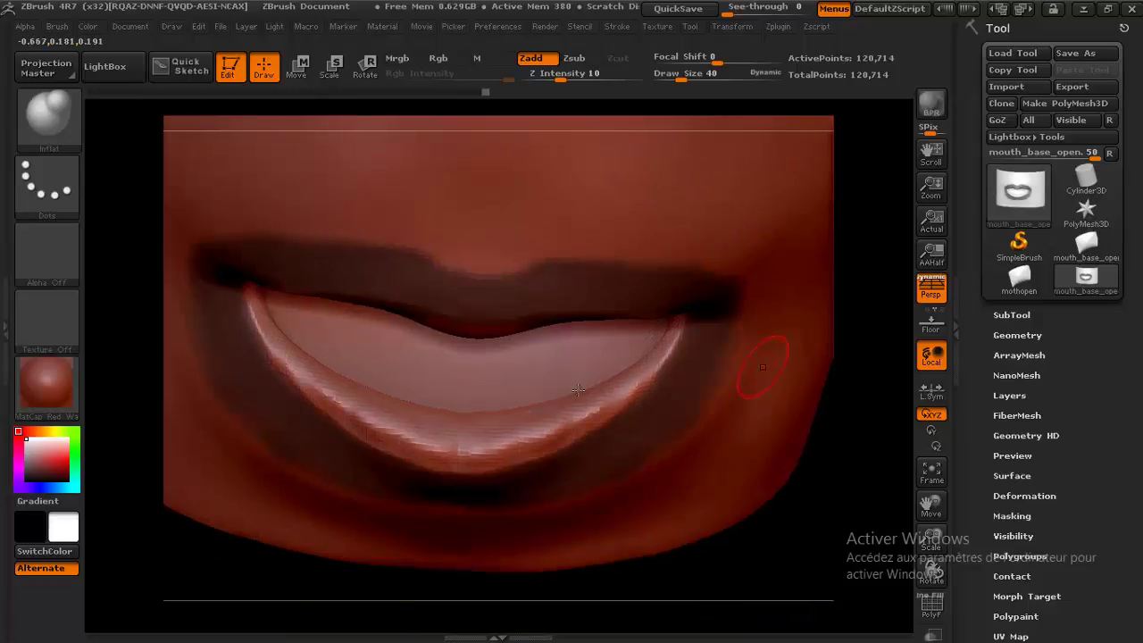
key("e")
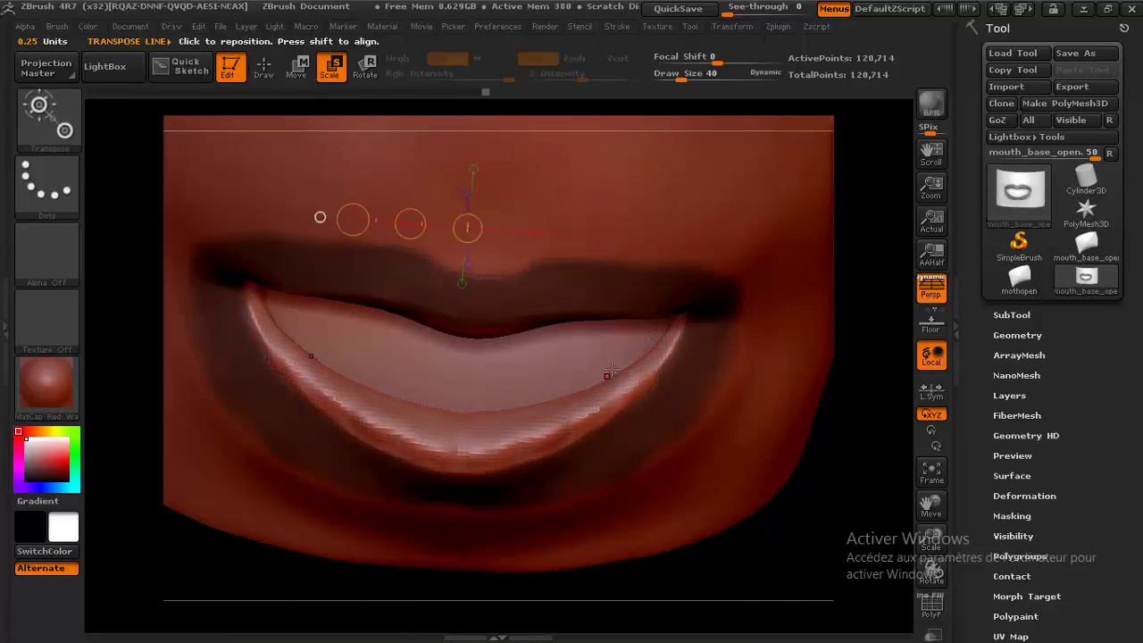
key("q")
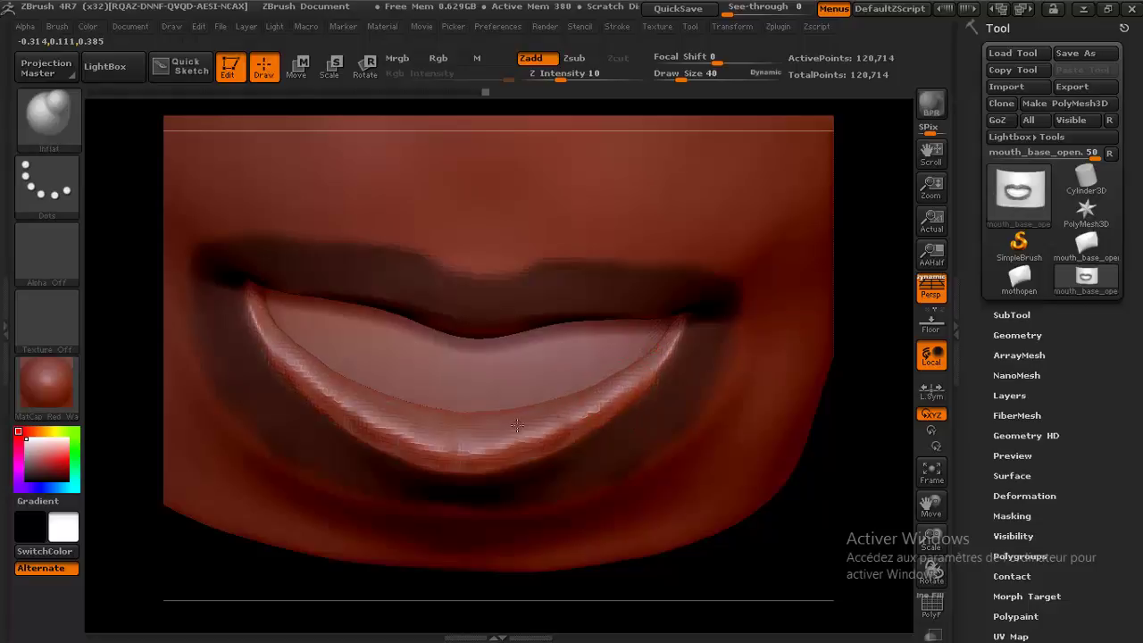
left_click_drag(517, 425, 477, 428)
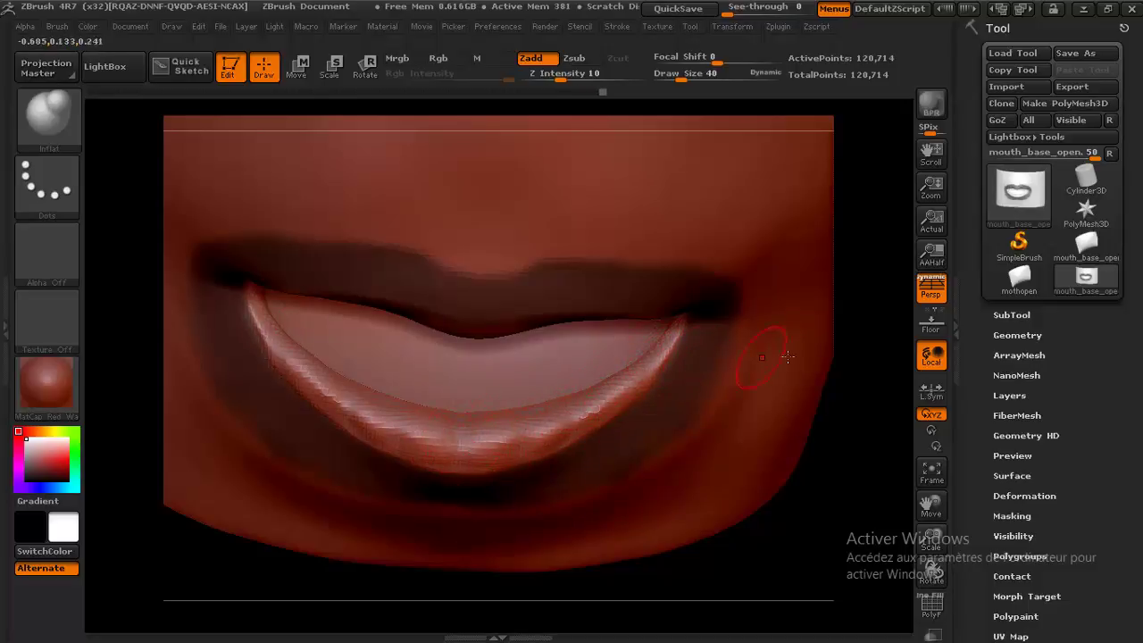
key("ctrl+z")
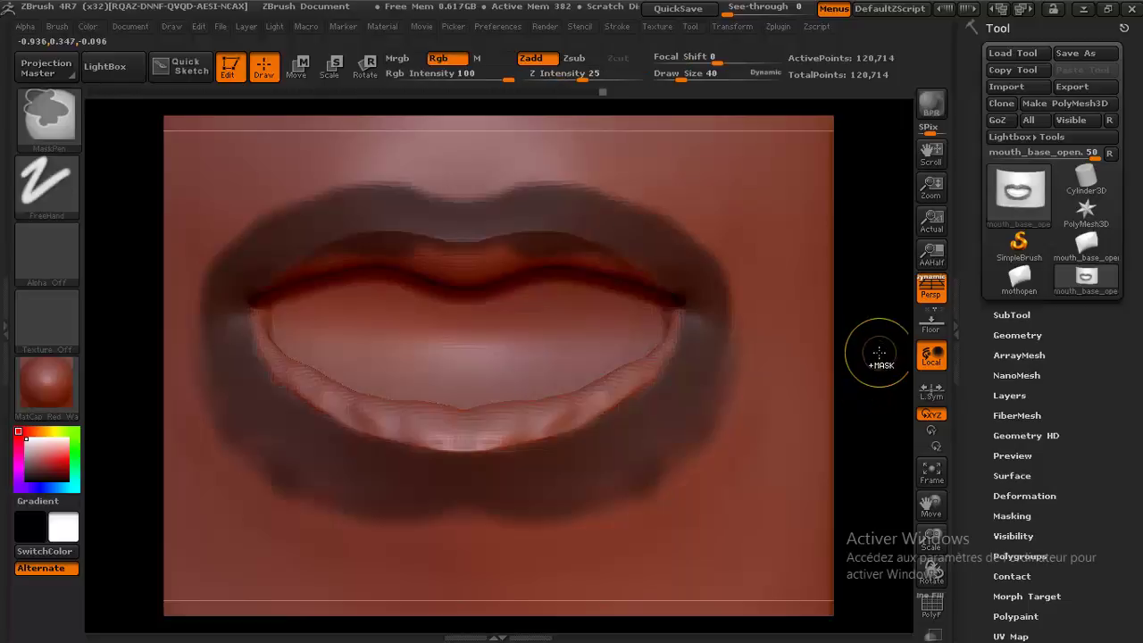
- Clear the mask, pick the Projection Master pass back up, and open the brush library
left_click_drag(880, 353, 844, 348, "ctrl")
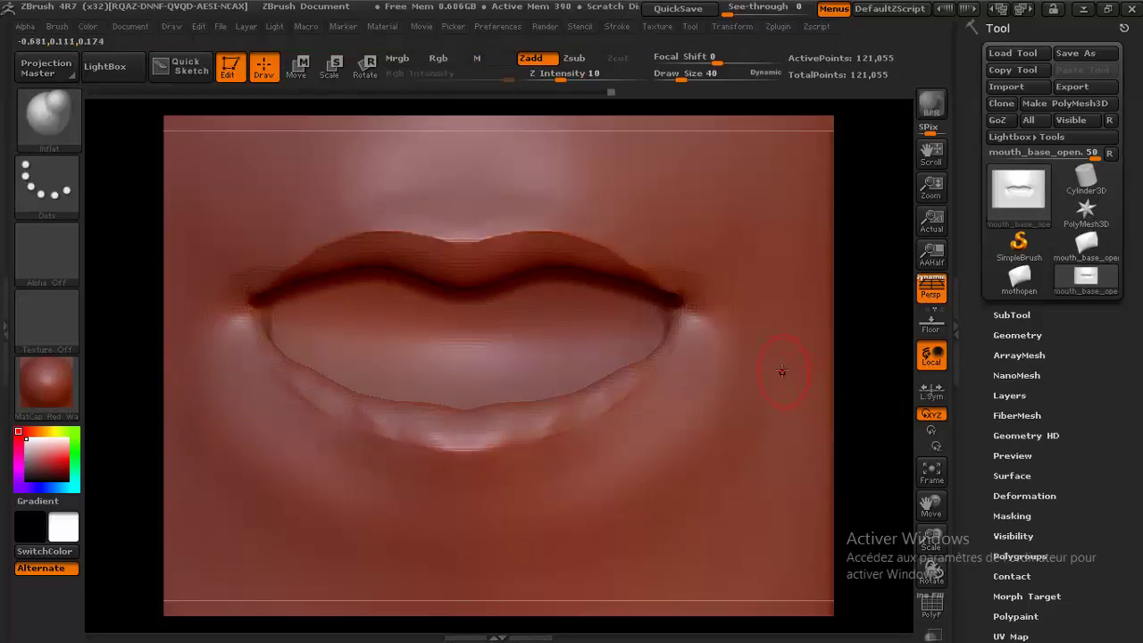
key("shift")
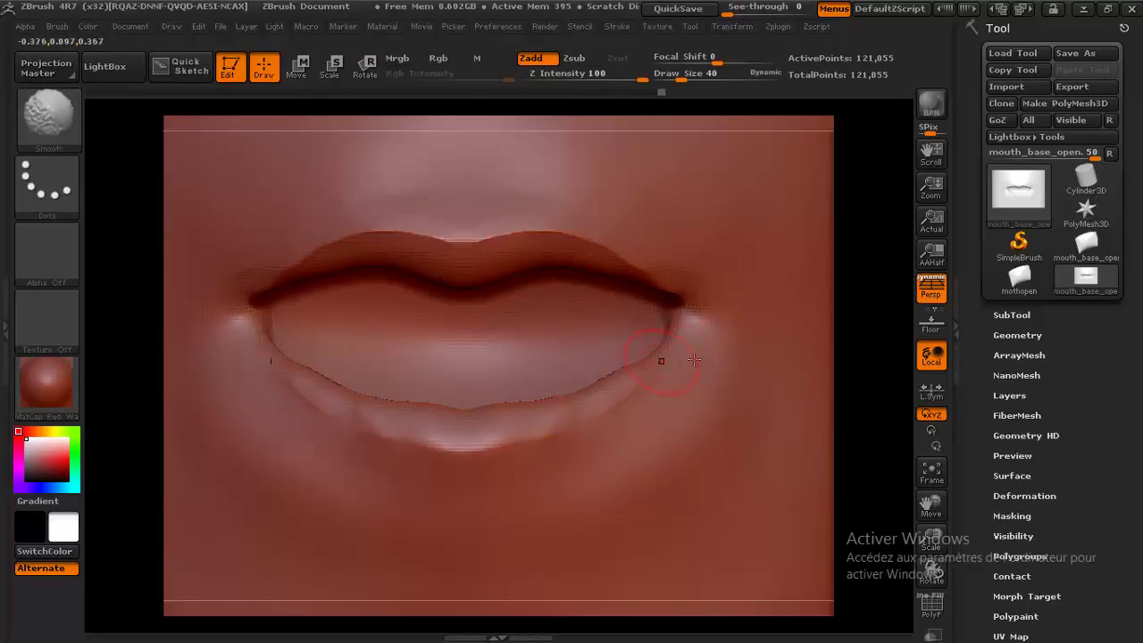
key("space")
left_click(706, 404)
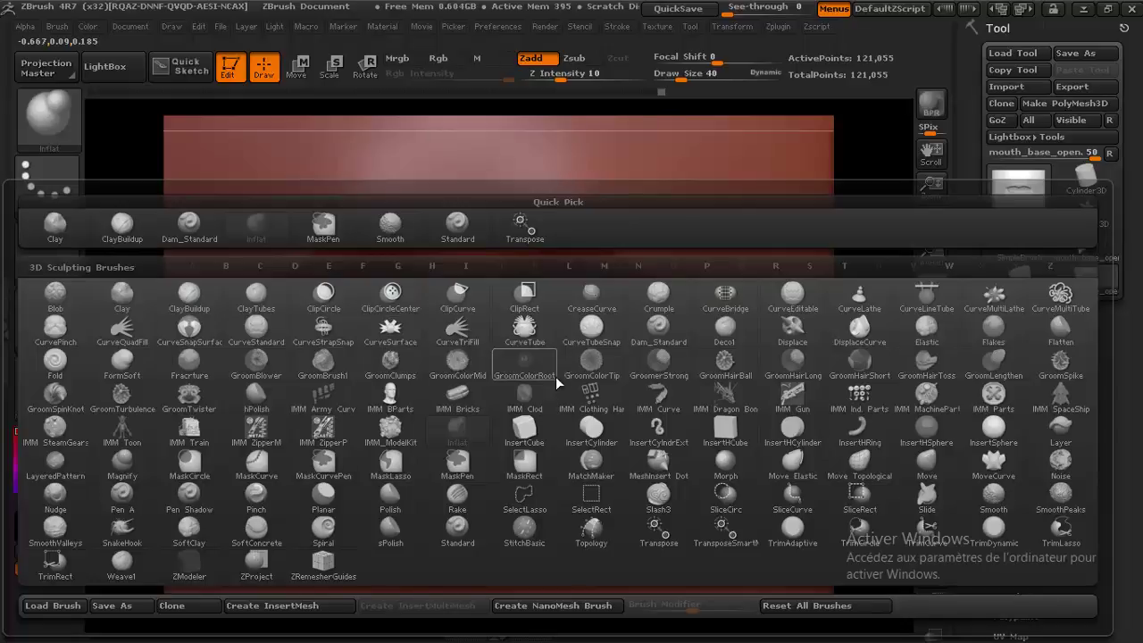
- Choose the Move brush at Draw Size 106 and push the bulging lower lip back in side view
left_click(926, 461)
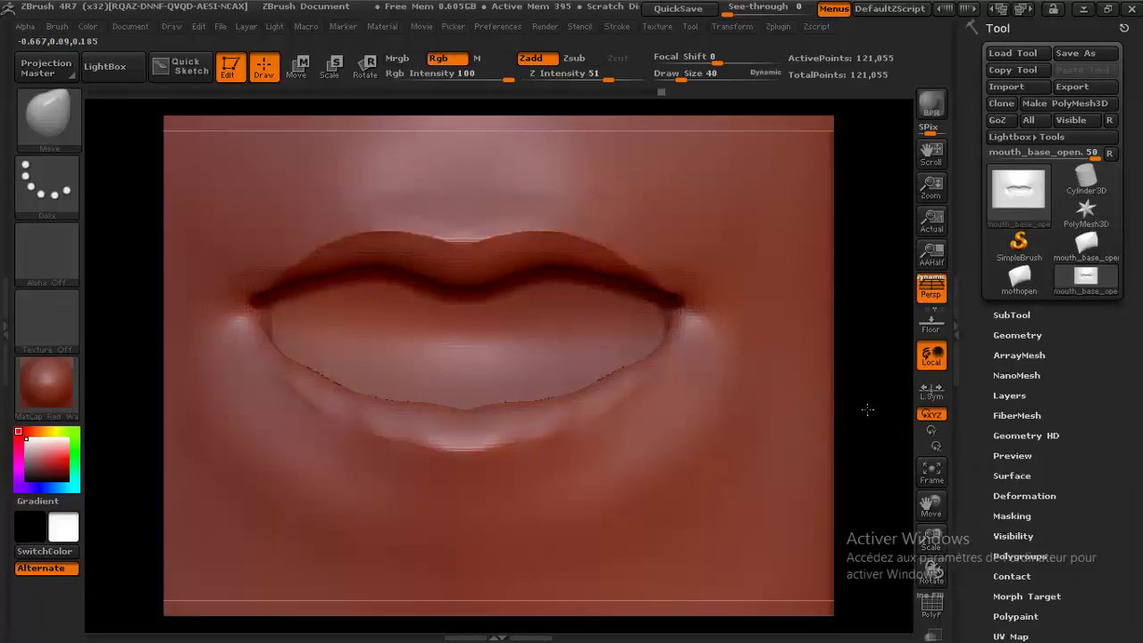
mouse_move(867, 409)
left_mouse_down()
mouse_move(557, 422)
mouse_move(589, 439)
left_mouse_up()
key("s")
left_click_drag(331, 485, 371, 461)
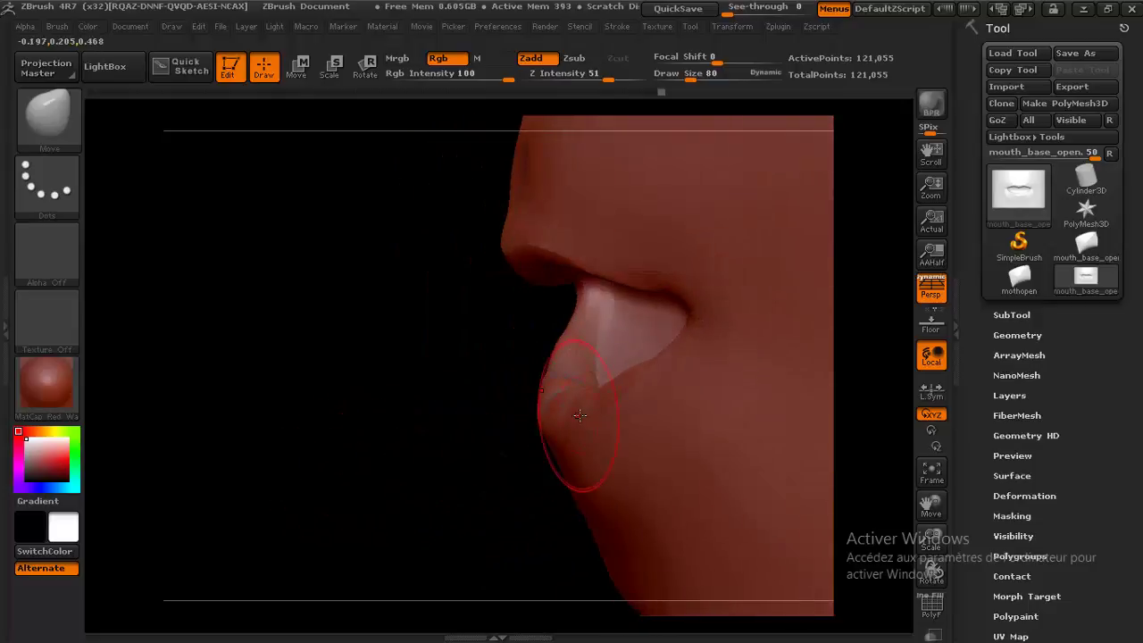
key("s")
left_click_drag(585, 423, 601, 422)
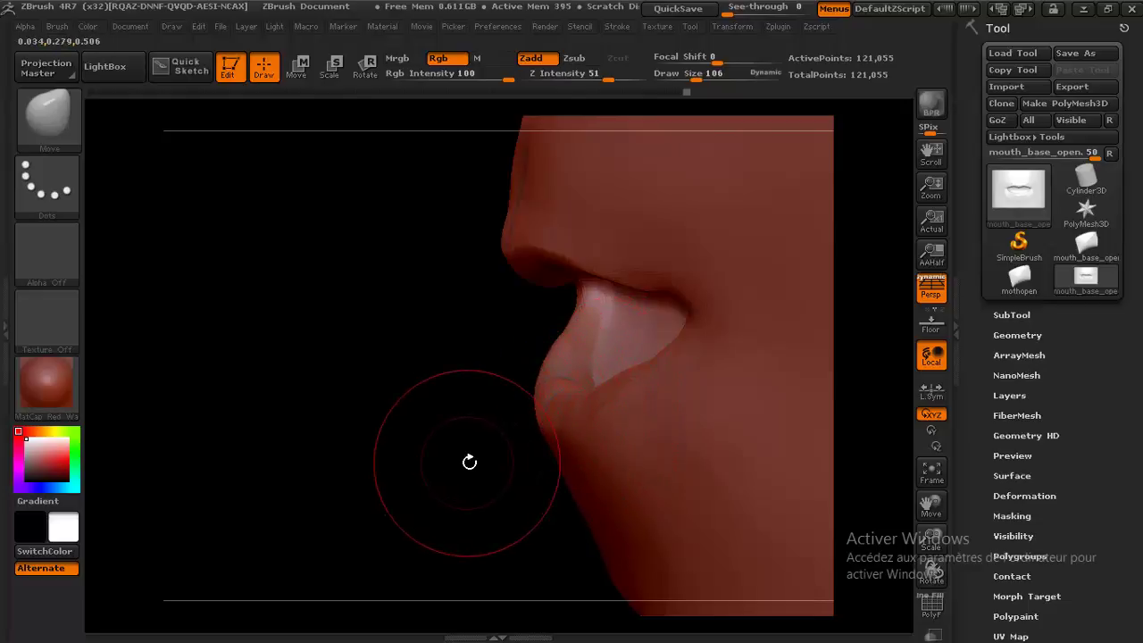
left_click_drag(470, 462, 510, 408)
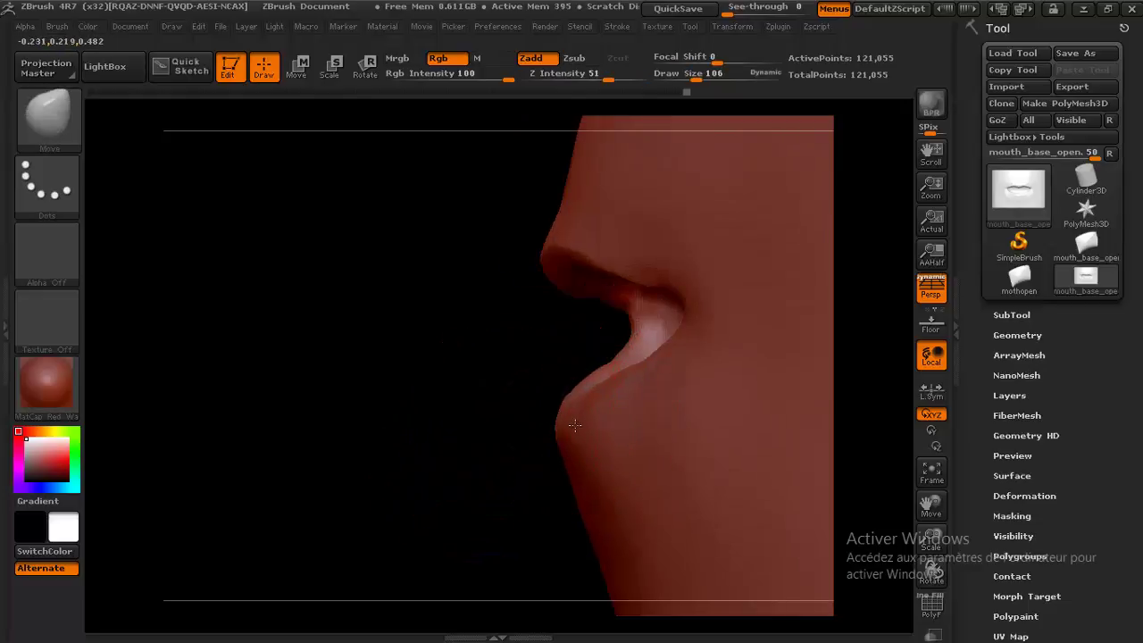
left_click_drag(594, 407, 563, 435, "shift")
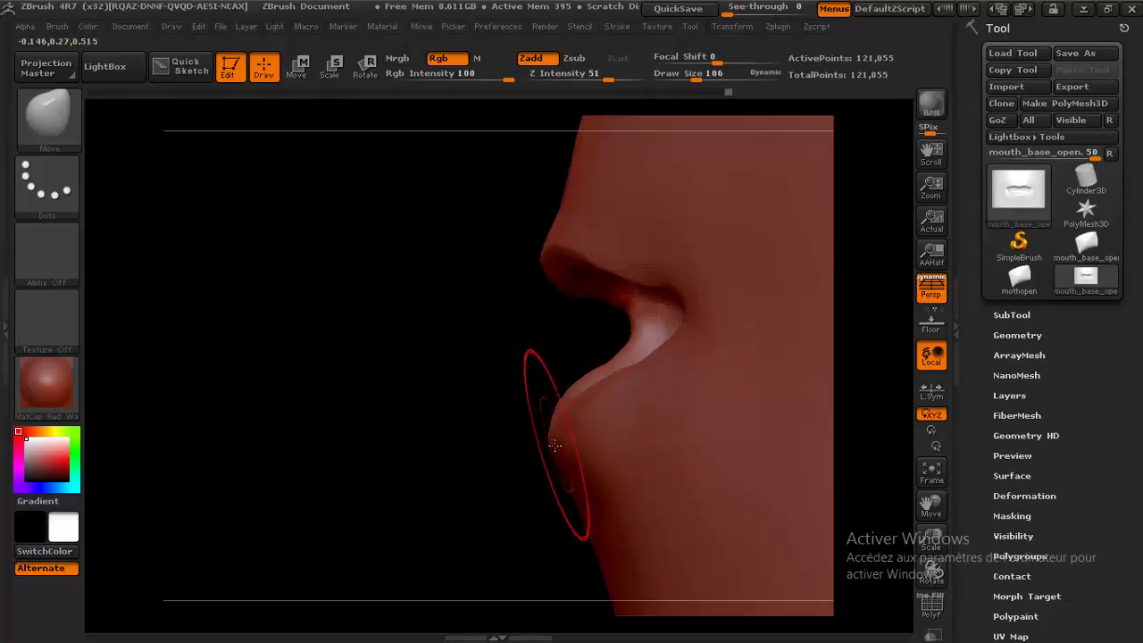
- Reshape the lower lip's inner edge with Move, checking it from several angles
mouse_move(485, 466)
left_mouse_down()
mouse_move(528, 479)
mouse_move(435, 480)
left_mouse_up()
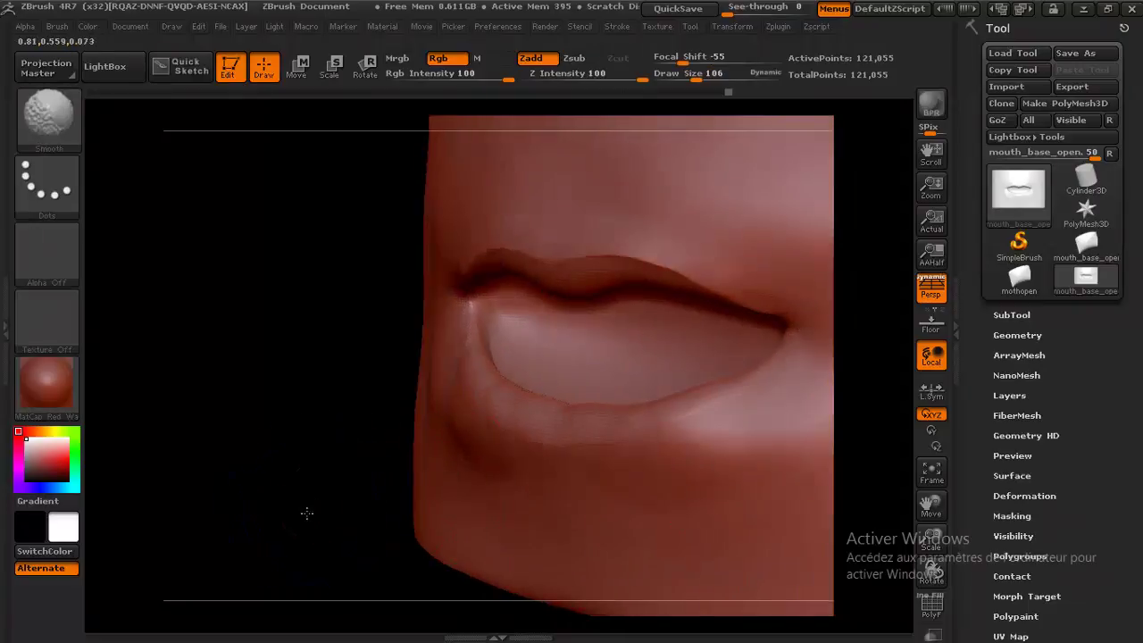
left_click_drag(307, 512, 668, 418, "shift")
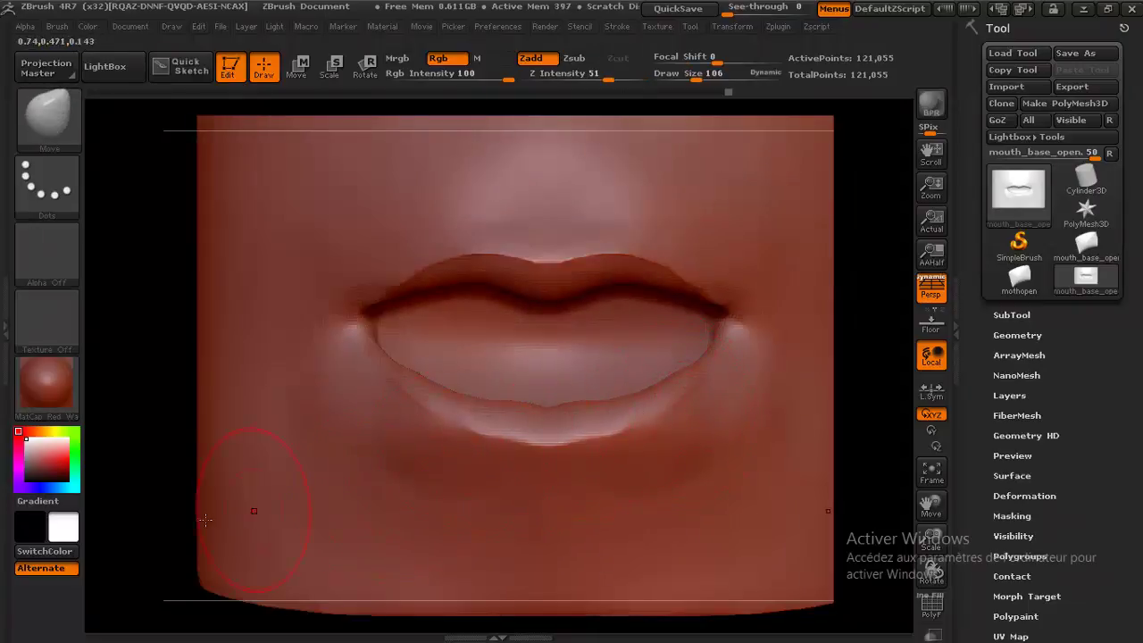
mouse_move(178, 523)
left_mouse_down()
mouse_move(137, 535)
mouse_move(224, 503)
left_mouse_up()
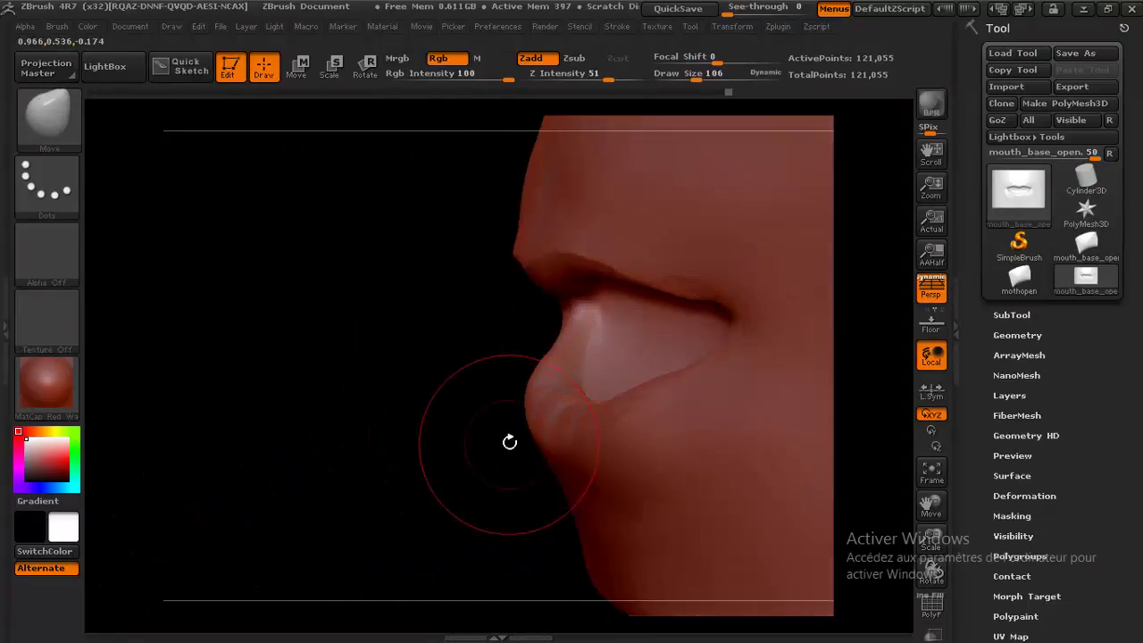
left_click_drag(334, 485, 510, 434)
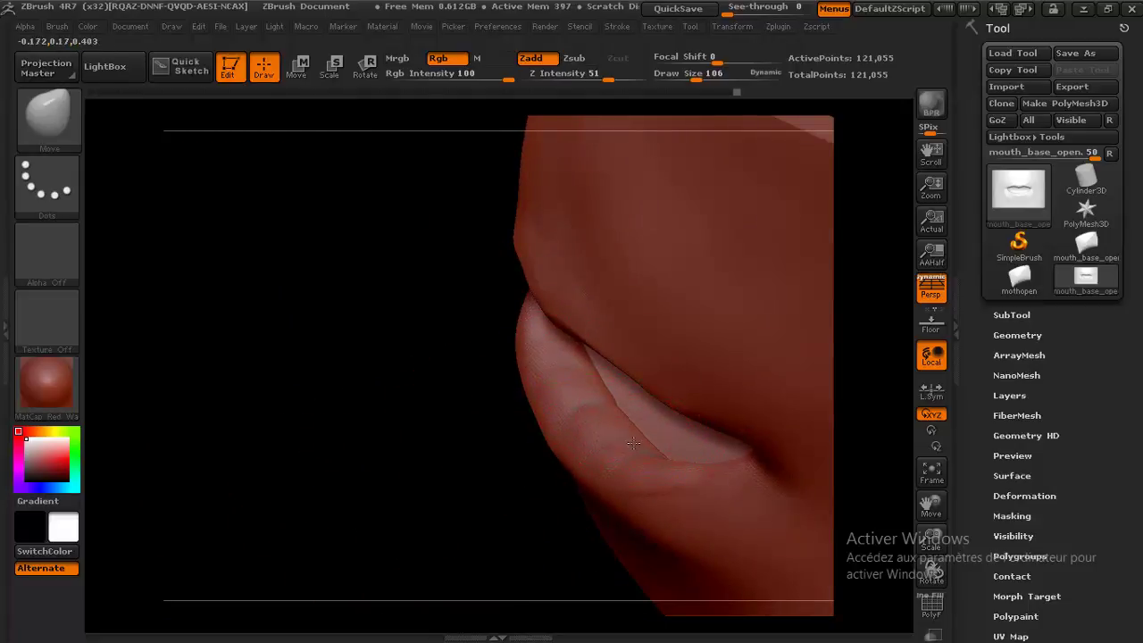
mouse_move(409, 472)
left_mouse_down()
mouse_move(439, 461)
mouse_move(473, 425)
left_mouse_up()
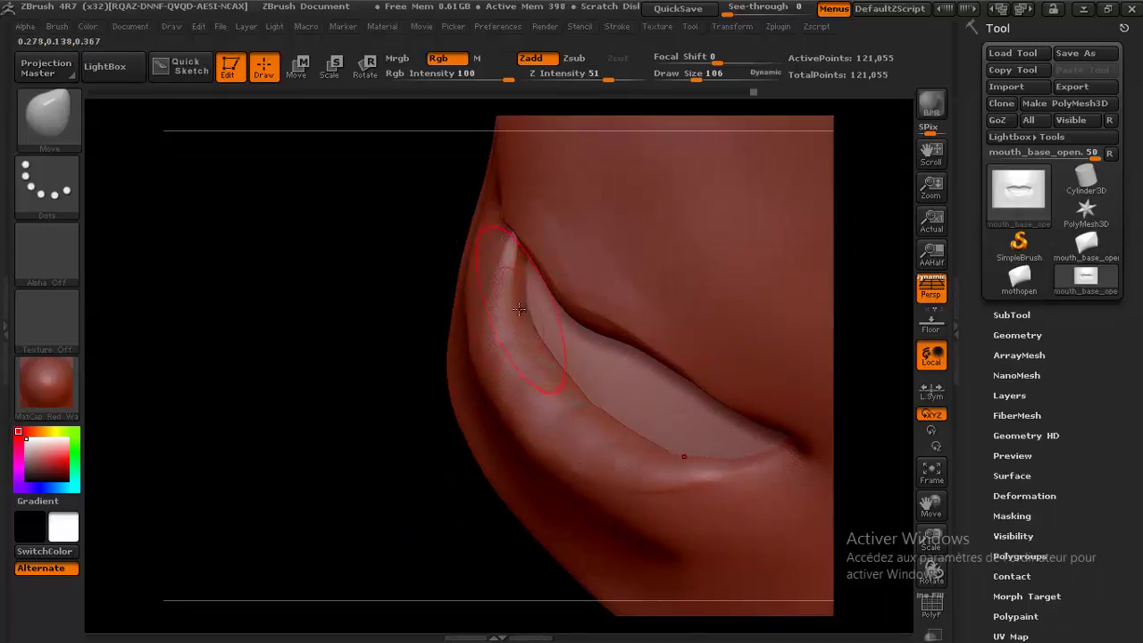
left_click_drag(313, 417, 360, 477)
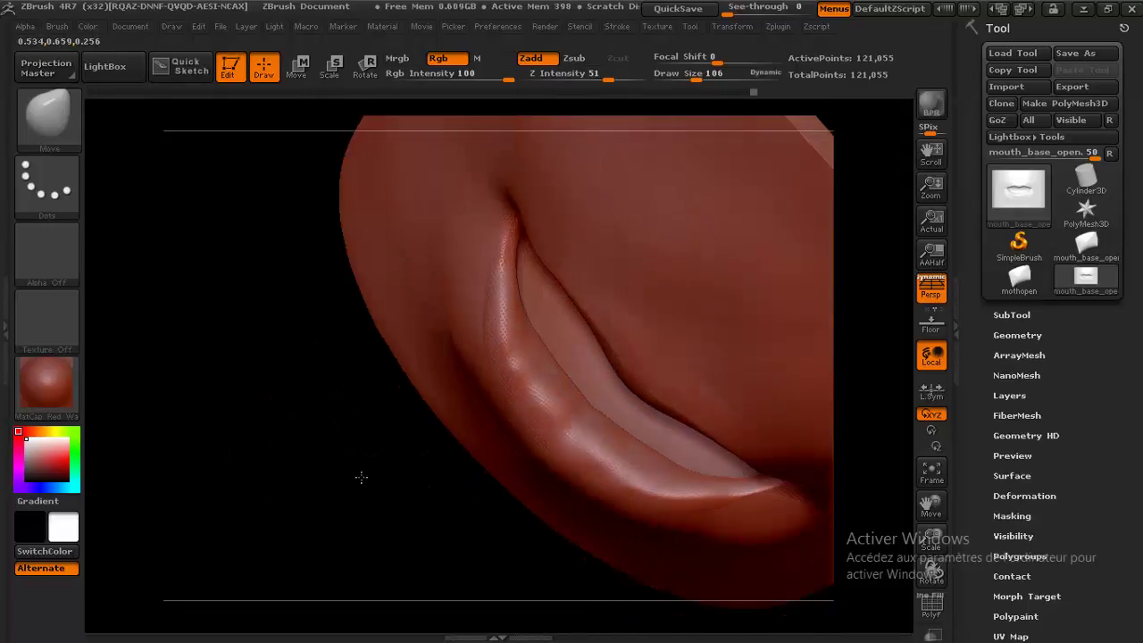
left_click_drag(661, 440, 682, 458)
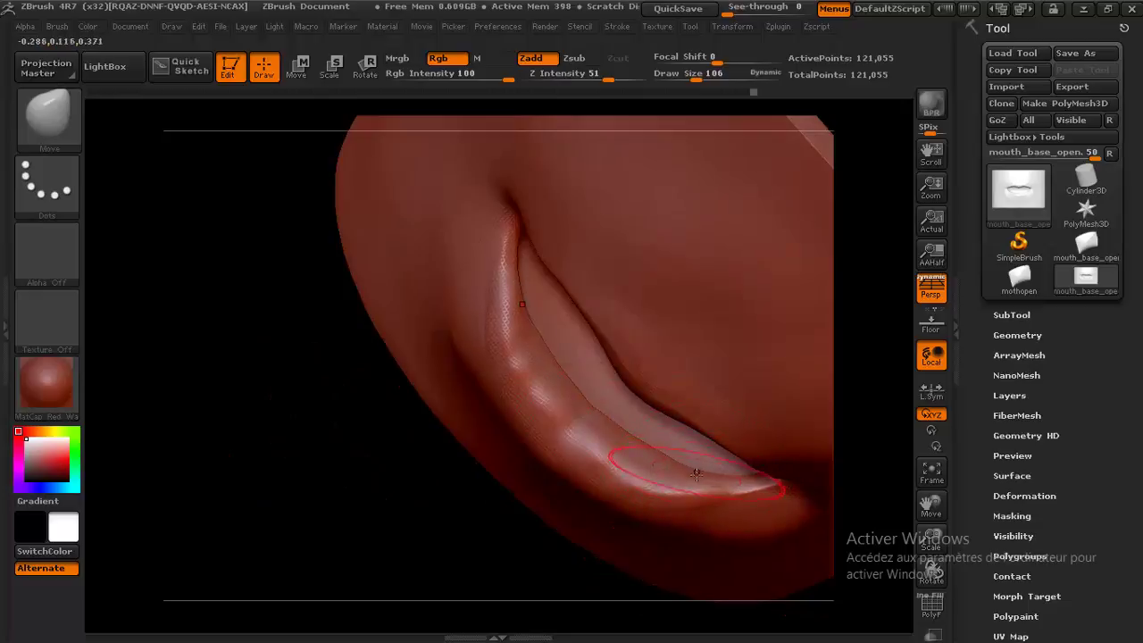
left_click_drag(319, 483, 338, 477, "shift")
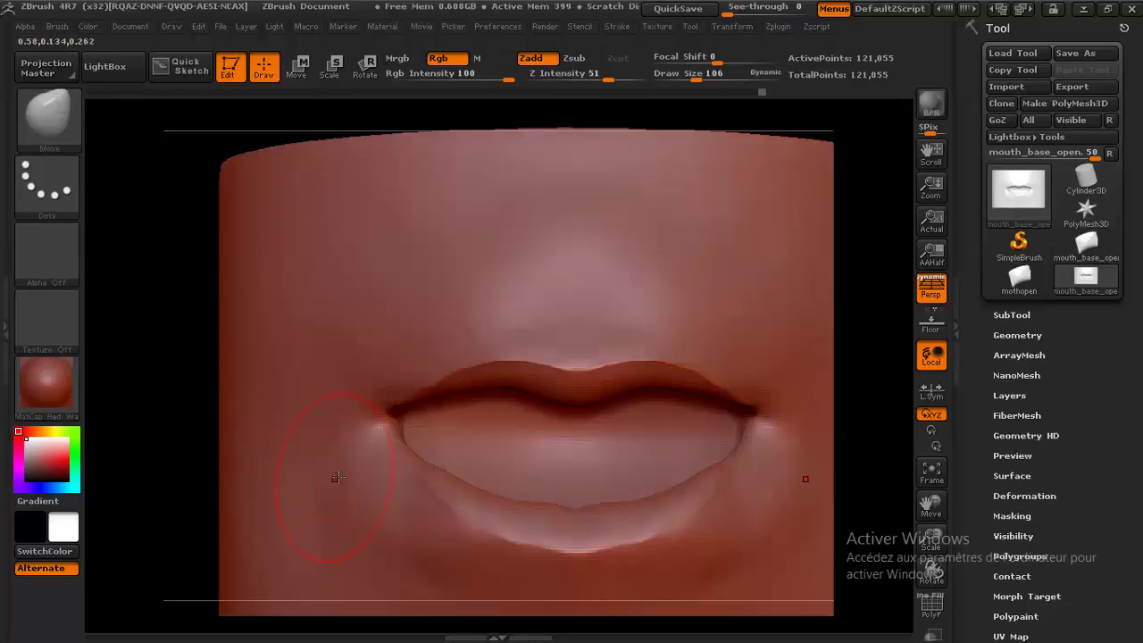
left_click_drag(857, 536, 744, 469, "alt")
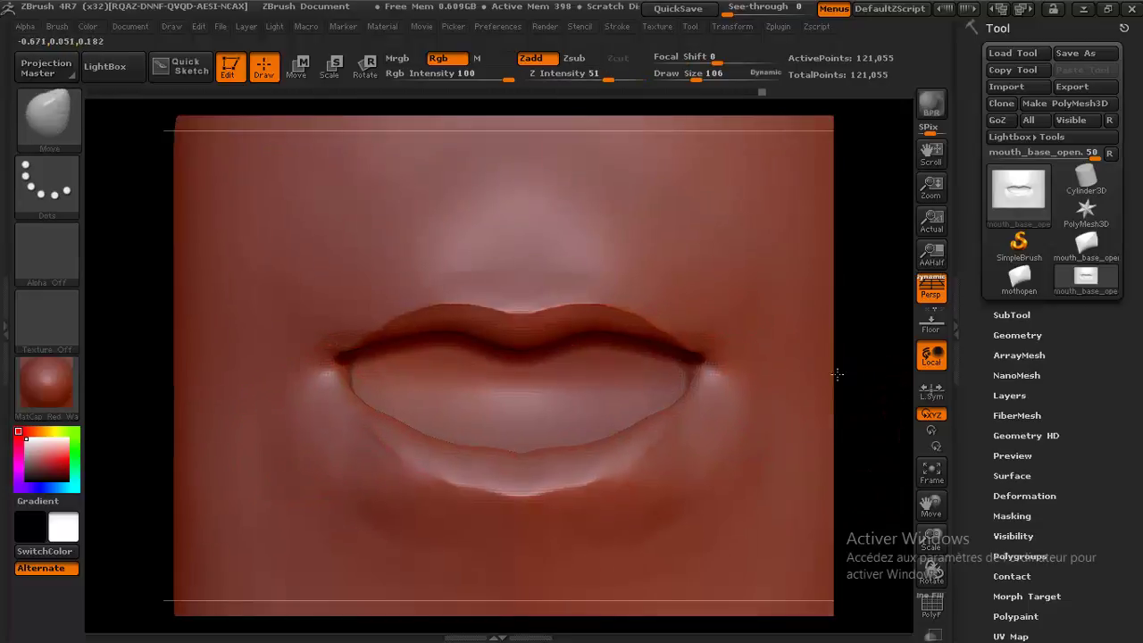
- Smooth the protruding lower lip into the face in profile, then bring up the brush menu
key("shift")
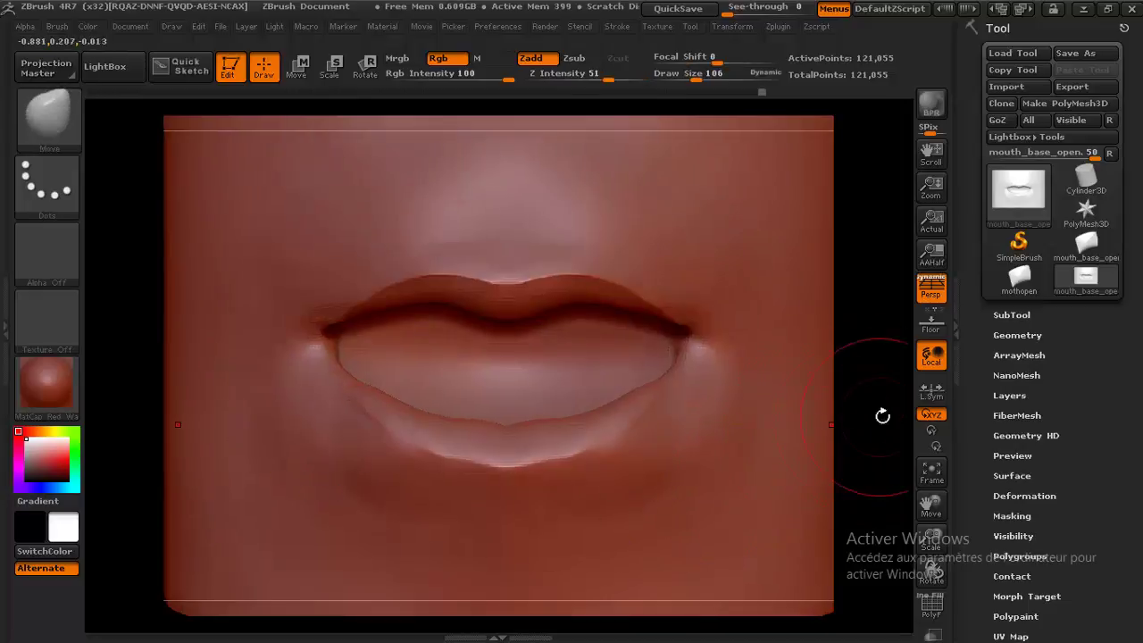
left_click_drag(880, 408, 844, 420)
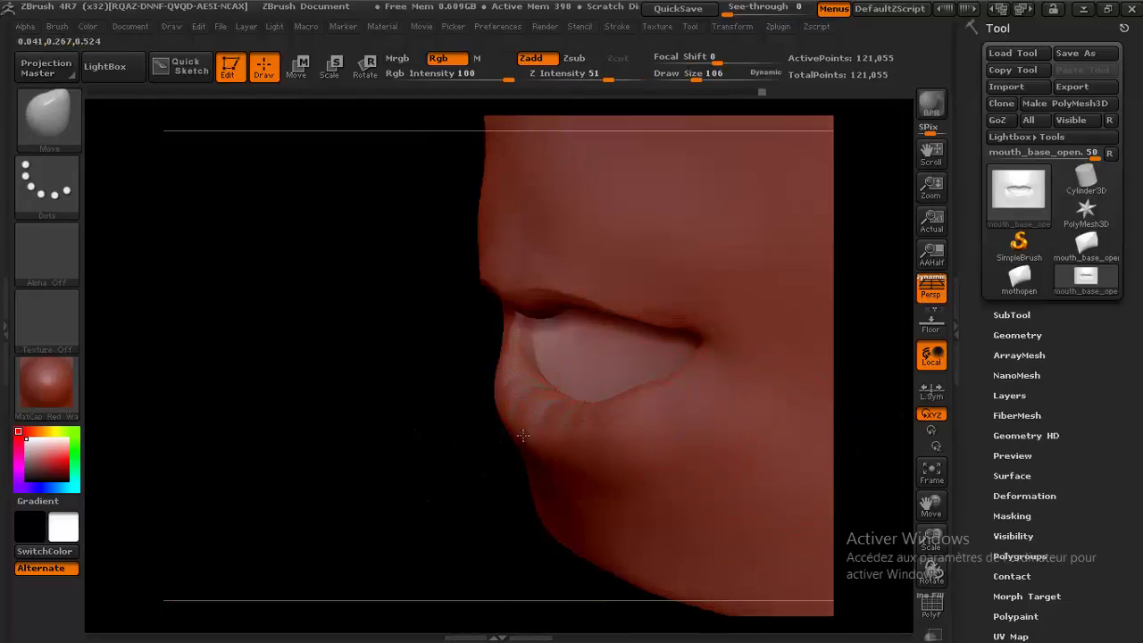
left_click_drag(401, 475, 400, 458)
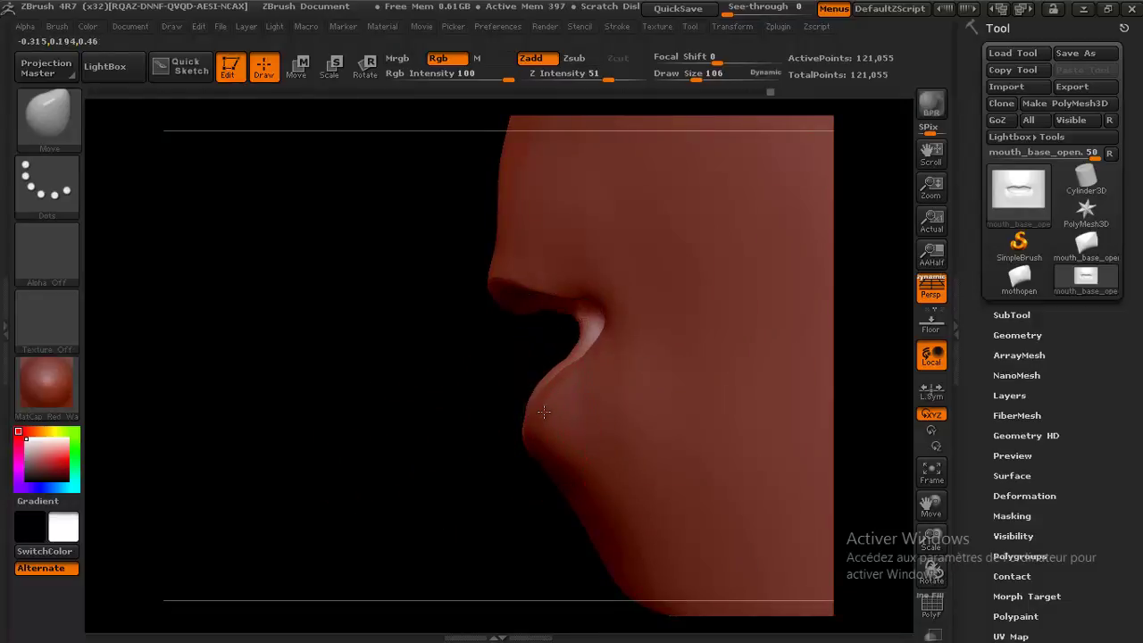
left_click_drag(568, 391, 561, 393, "shift")
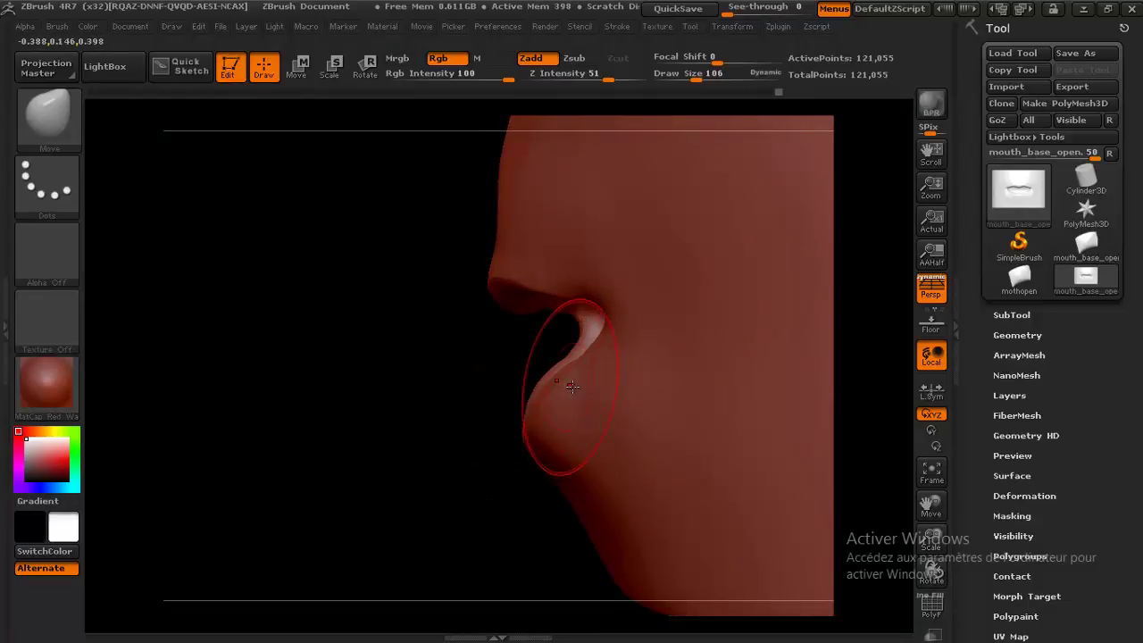
left_click_drag(399, 460, 892, 376)
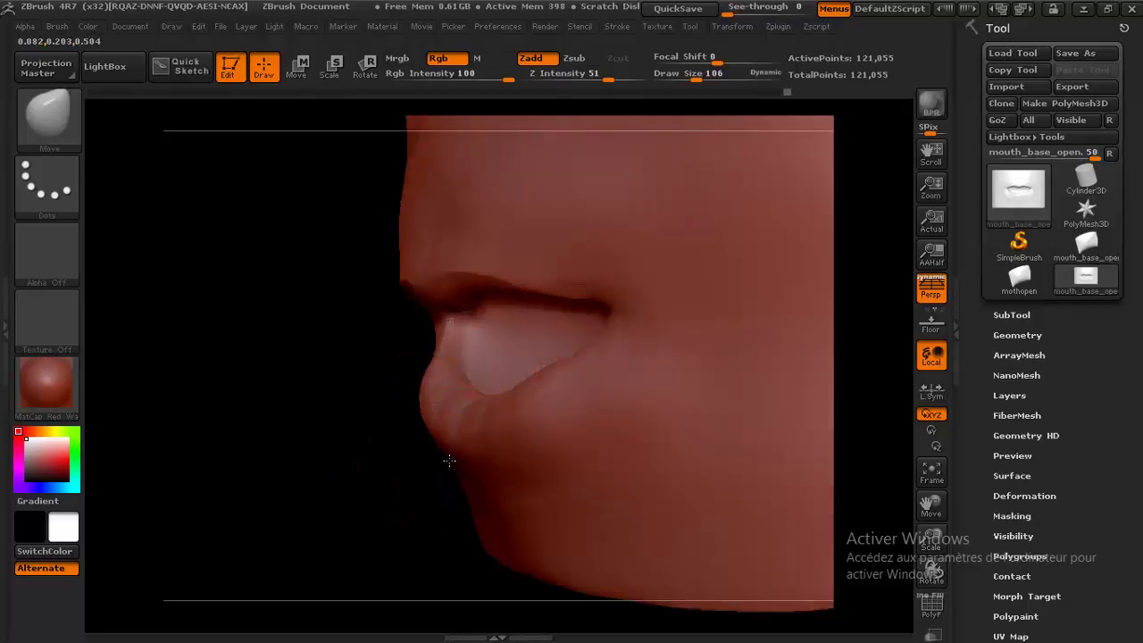
key("ctrl")
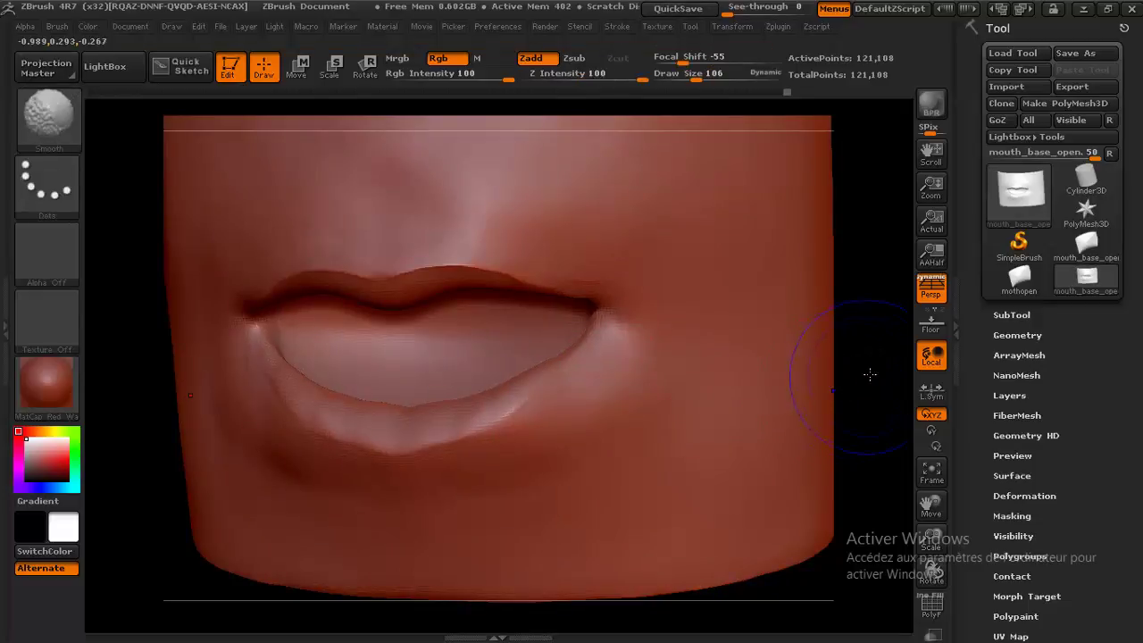
key("ctrl+z")
key("ctrl+z")
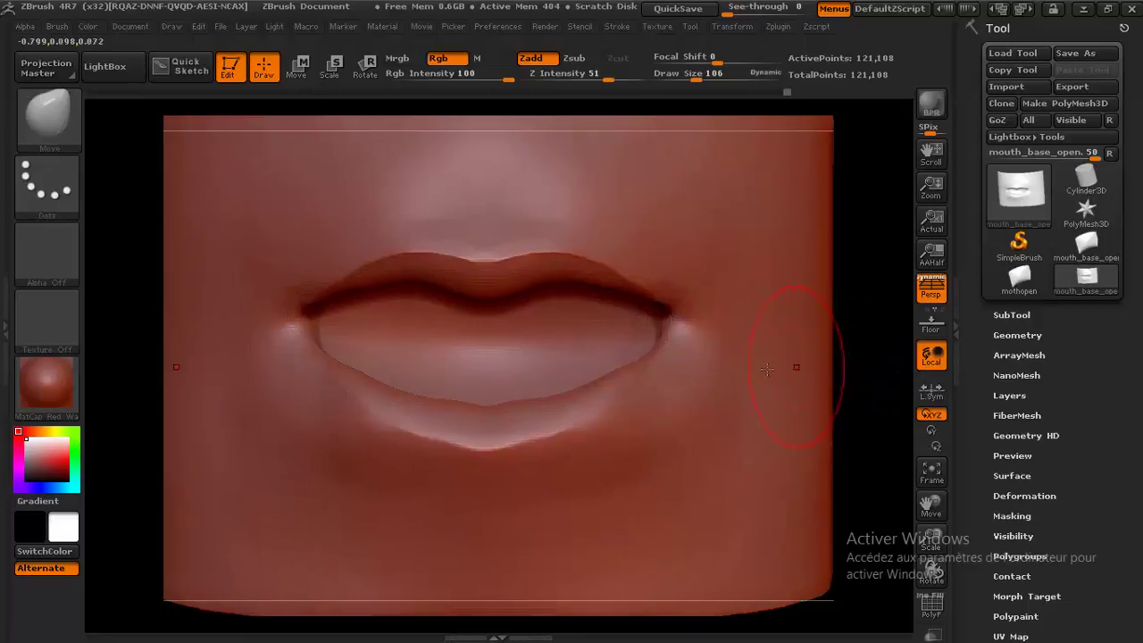
key("space")
- Switch to the ClayBuildup brush and set its draw size to 65
left_click(402, 357)
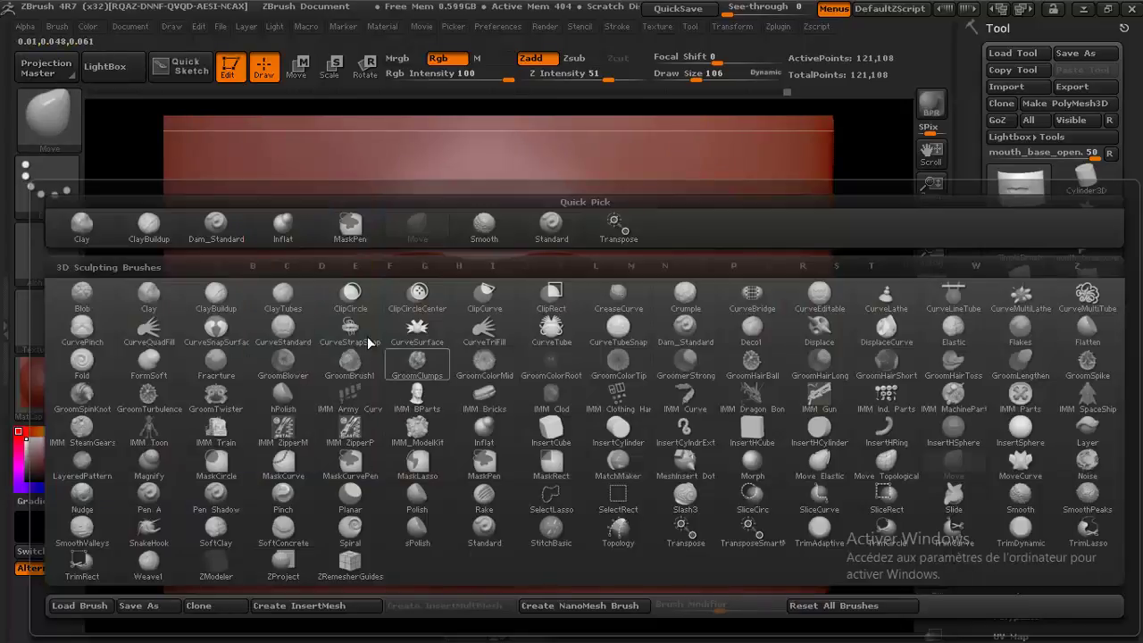
left_click(148, 225)
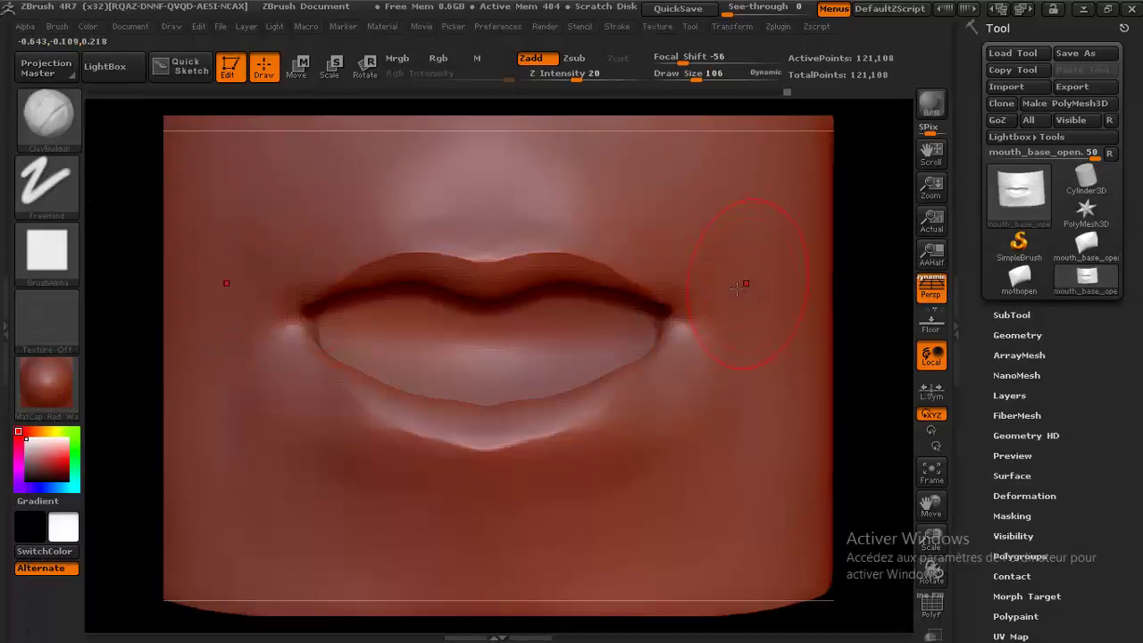
key("s")
left_click_drag(714, 299, 704, 301)
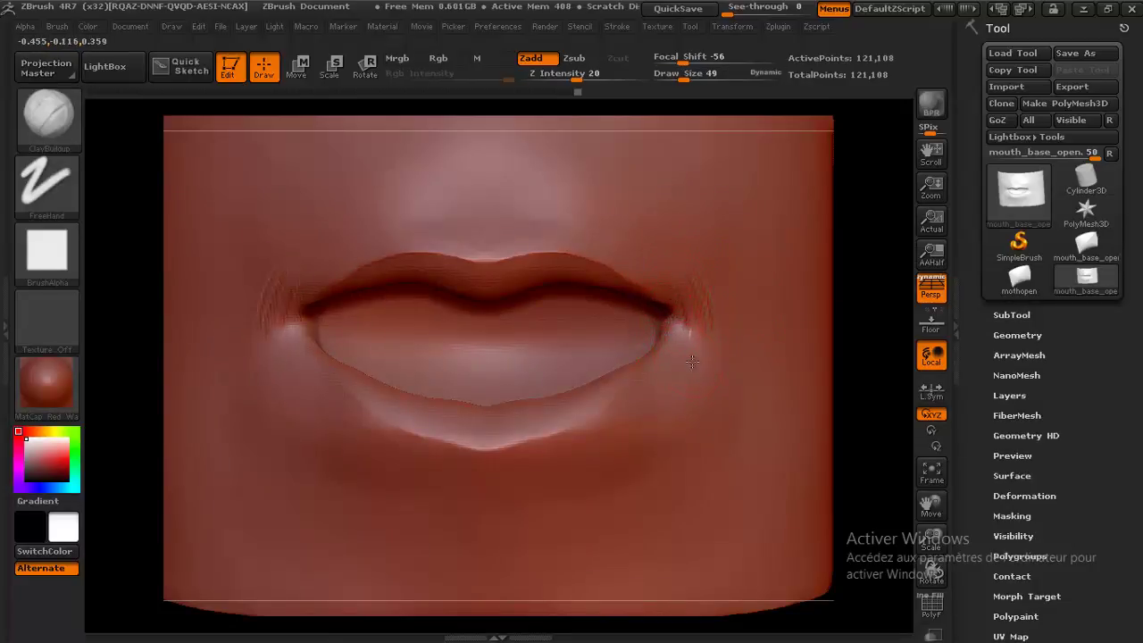
key("s")
left_click_drag(662, 336, 684, 340)
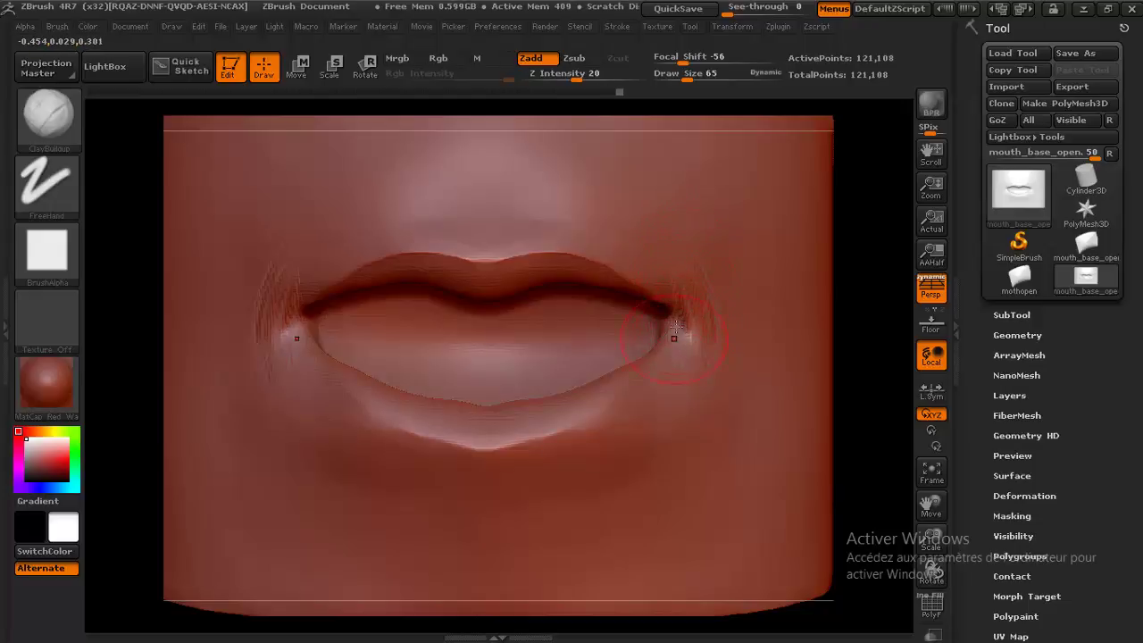
- Smooth the bulges at the right mouth corner, mirrored symmetrically to the left corner
key("shift")
left_click_drag(704, 371, 714, 310, "shift")
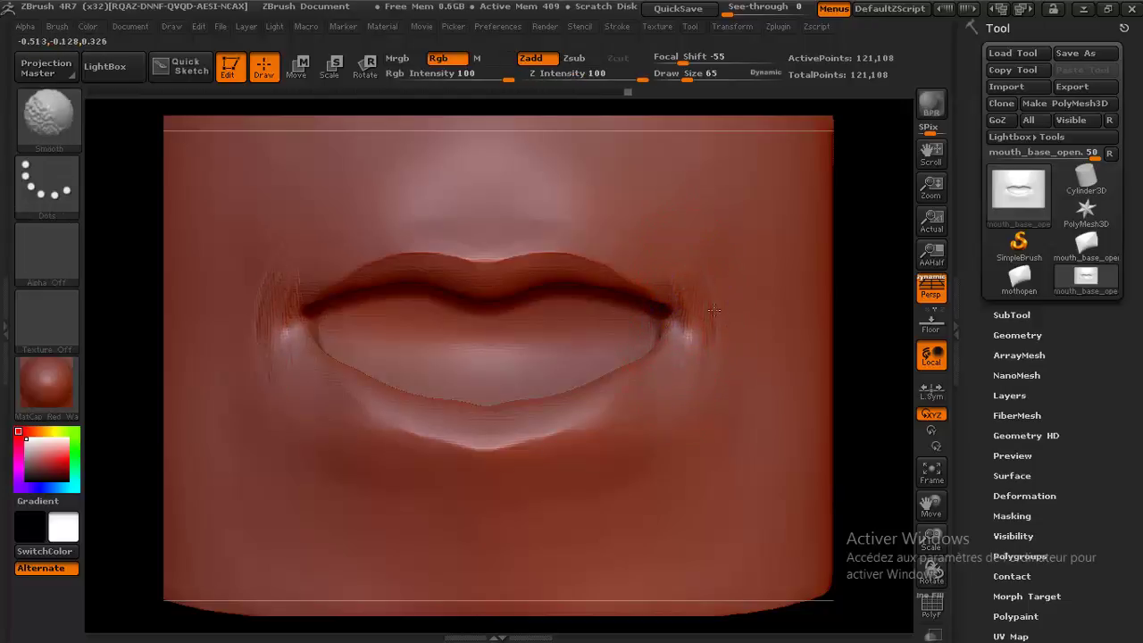
left_click_drag(699, 373, 699, 255, "shift")
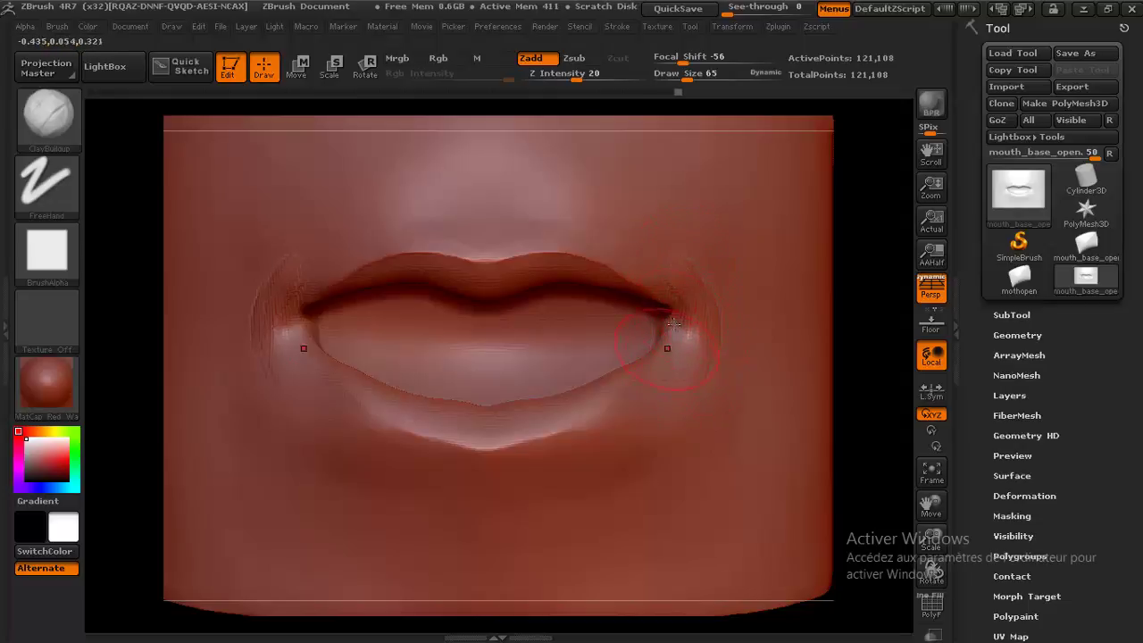
left_click_drag(675, 343, 664, 359)
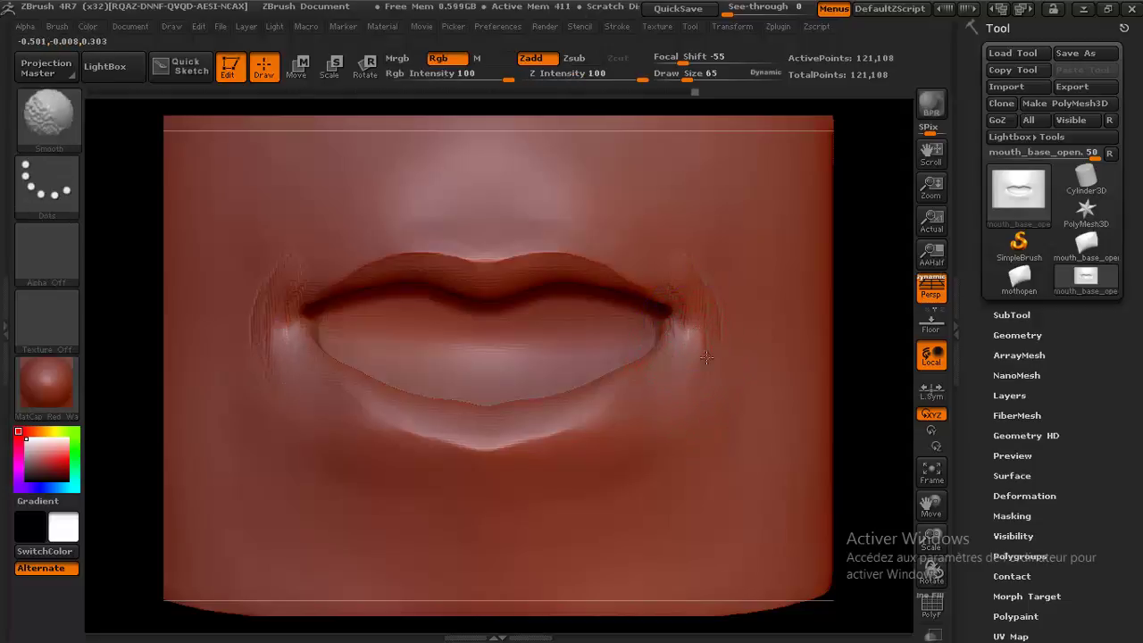
left_click_drag(692, 353, 698, 290, "shift")
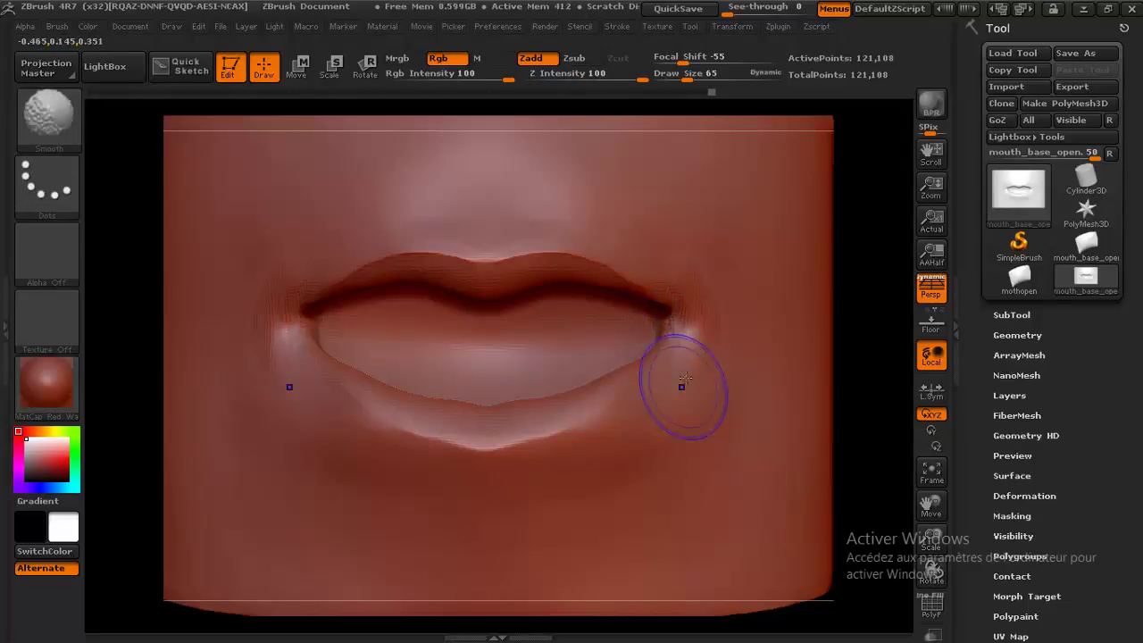
left_click_drag(682, 383, 688, 362, "shift")
- With the Dam_Standard brush at size 43, carve a crease along the lower lip edge
key("space")
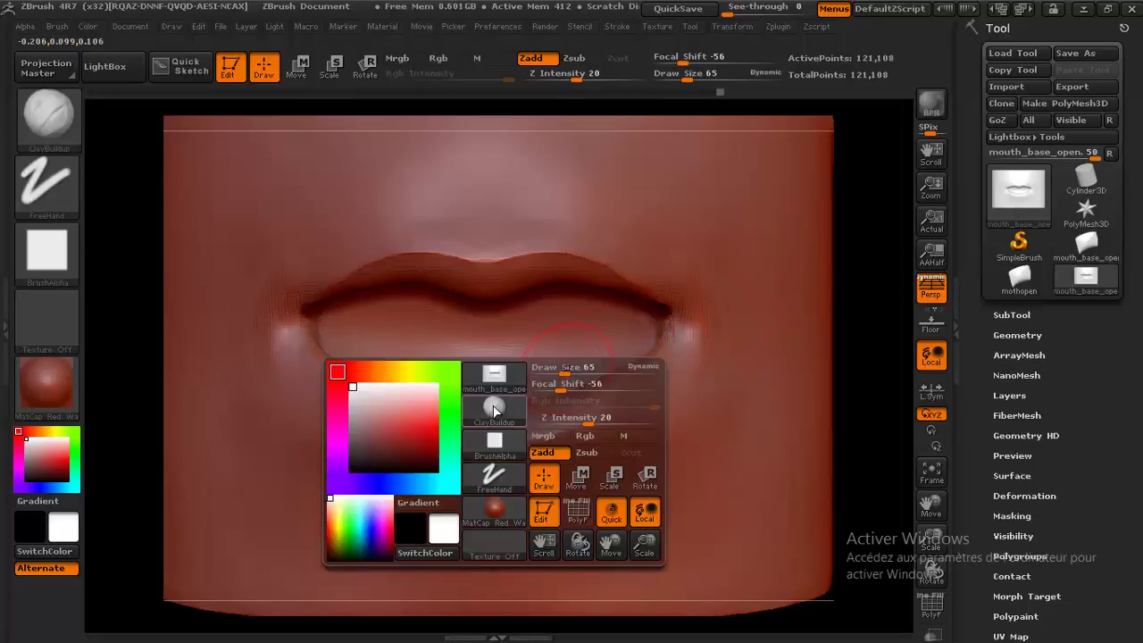
left_click(493, 413)
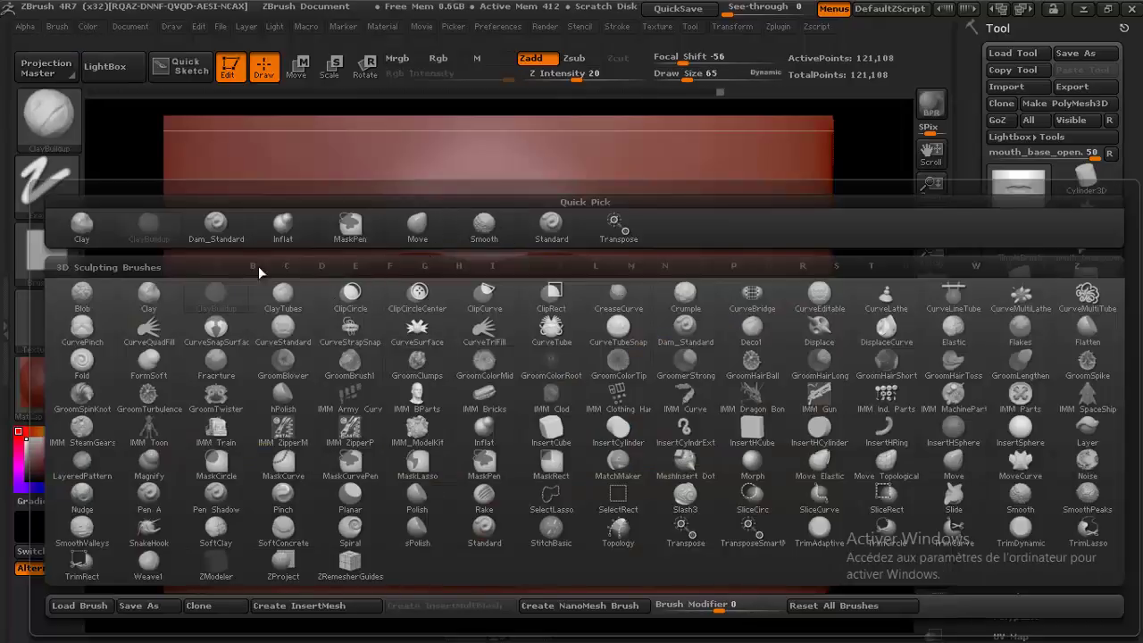
left_click(209, 234)
left_click_drag(354, 394, 623, 390)
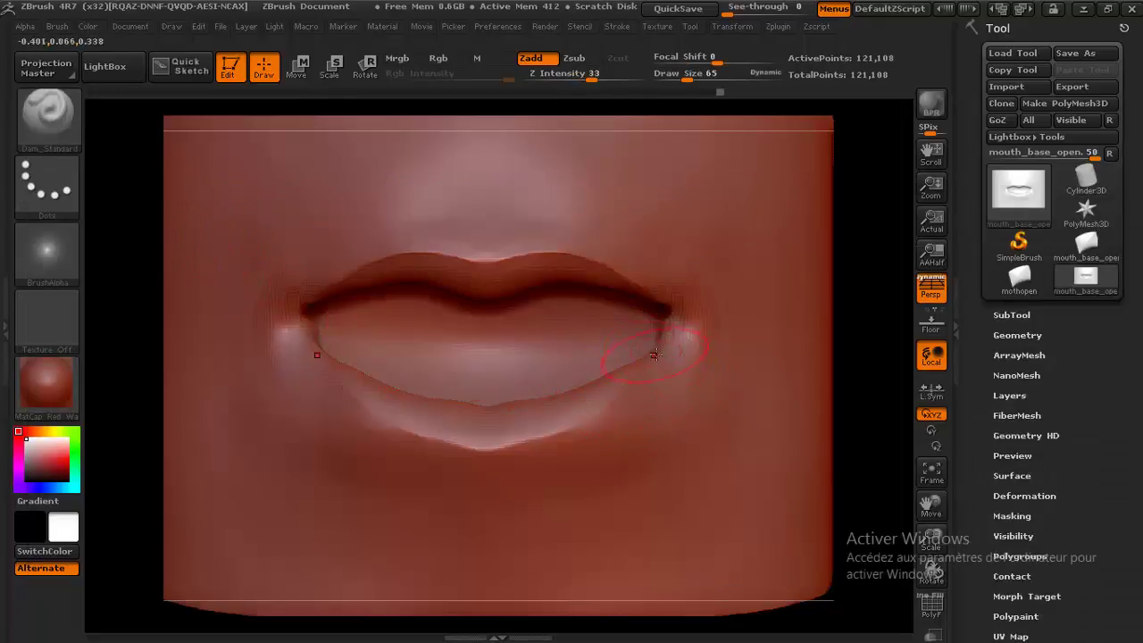
type("s43")
key("Return")
left_click_drag(601, 412, 489, 452)
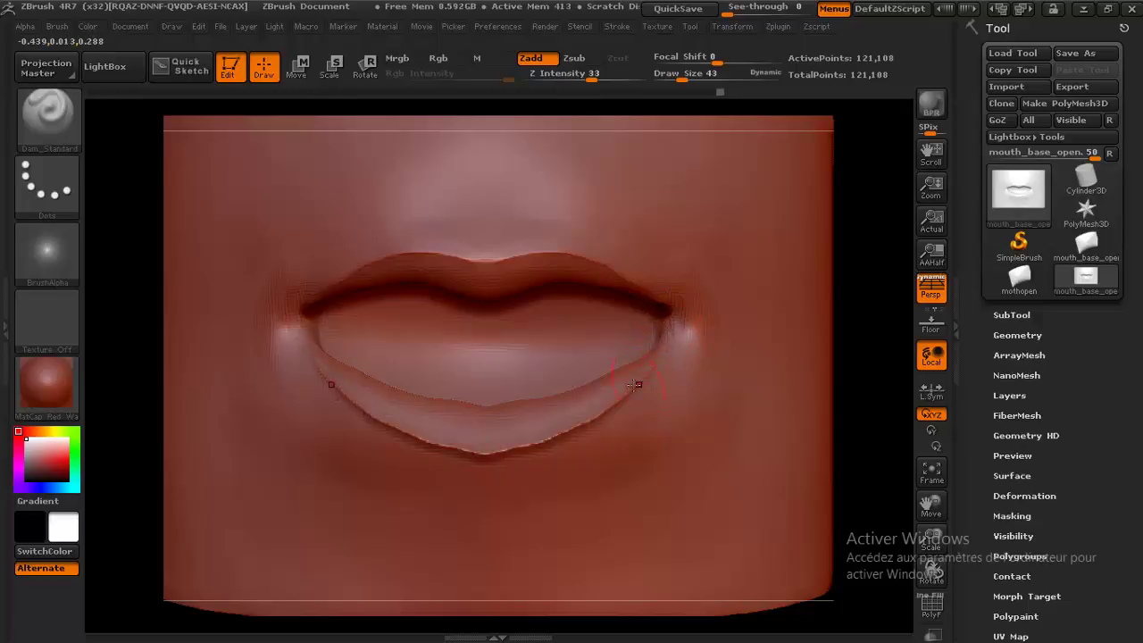
- Smooth the lower lip crease and its right-side notch into a clean, crisp rim
key("ctrl")
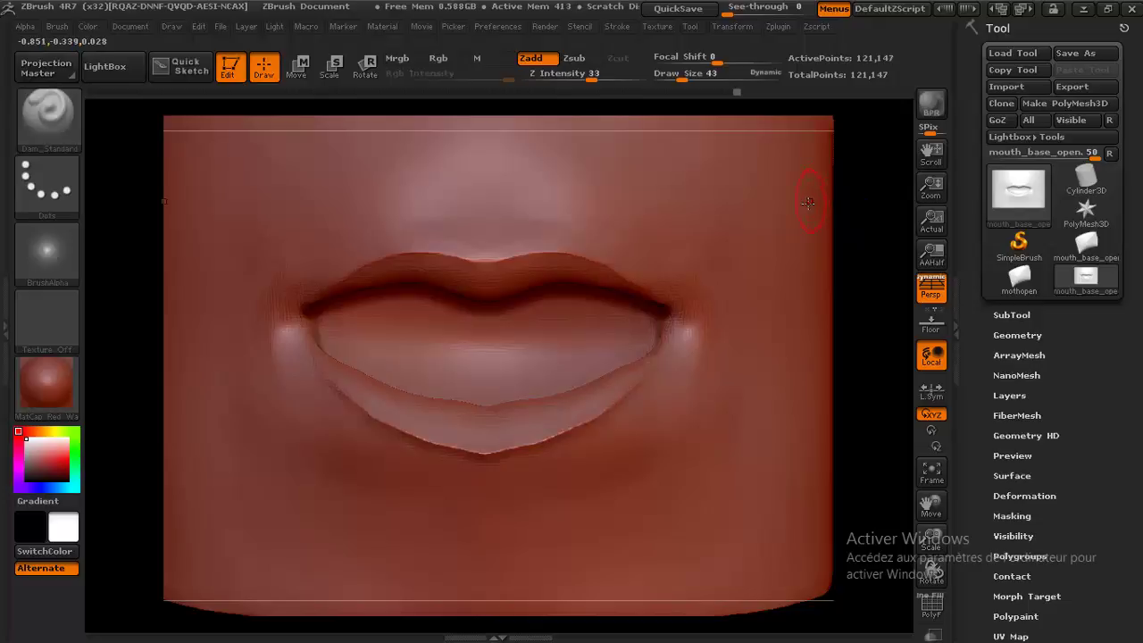
key("shift")
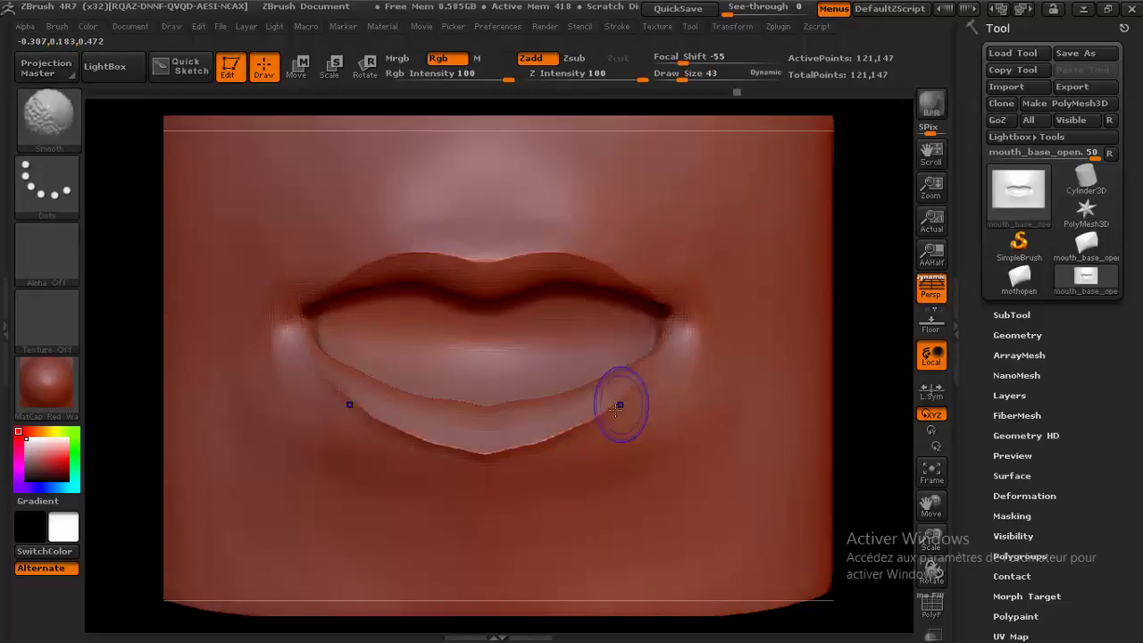
left_click_drag(531, 457, 503, 453, "shift")
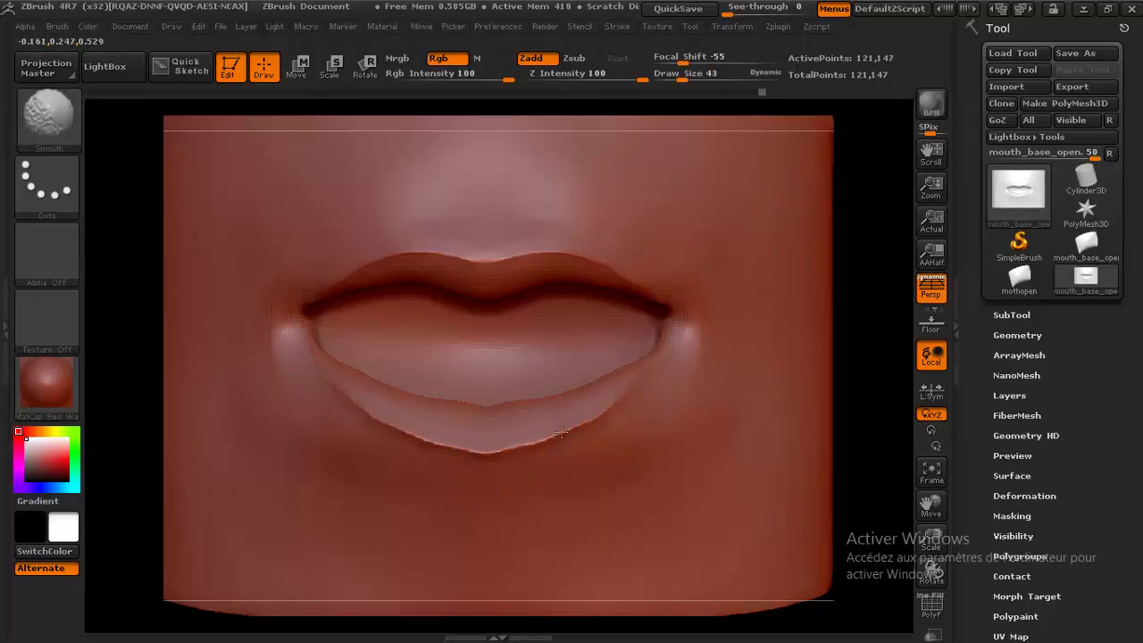
left_click_drag(620, 401, 576, 431, "shift")
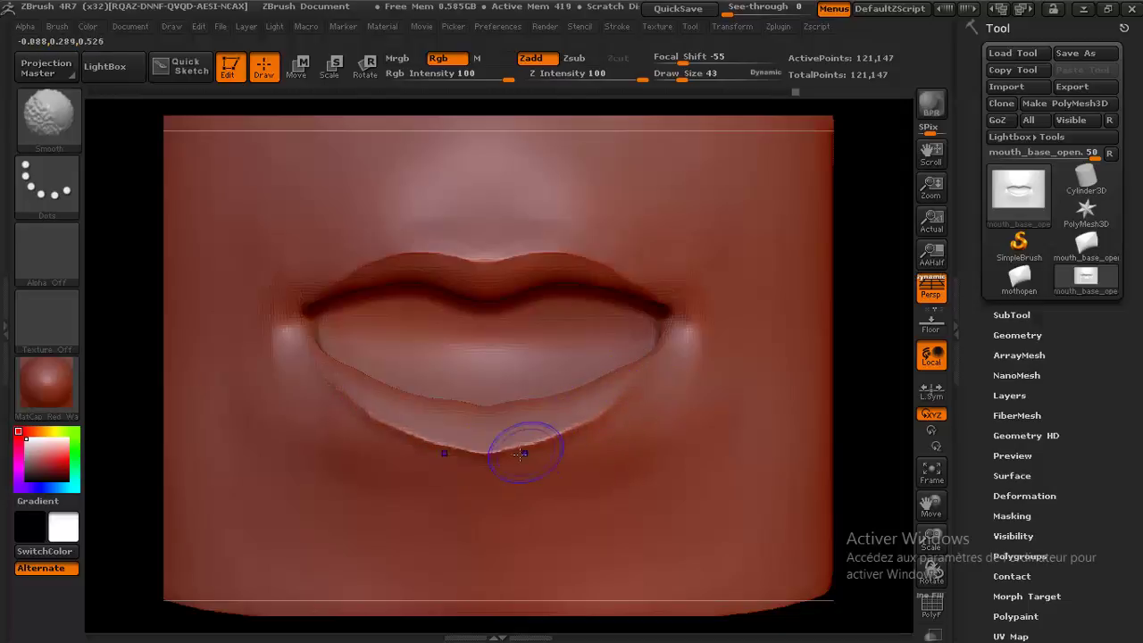
mouse_move(375, 420)
left_mouse_down("shift")
mouse_move(596, 420)
mouse_move(625, 395)
left_mouse_up("shift")
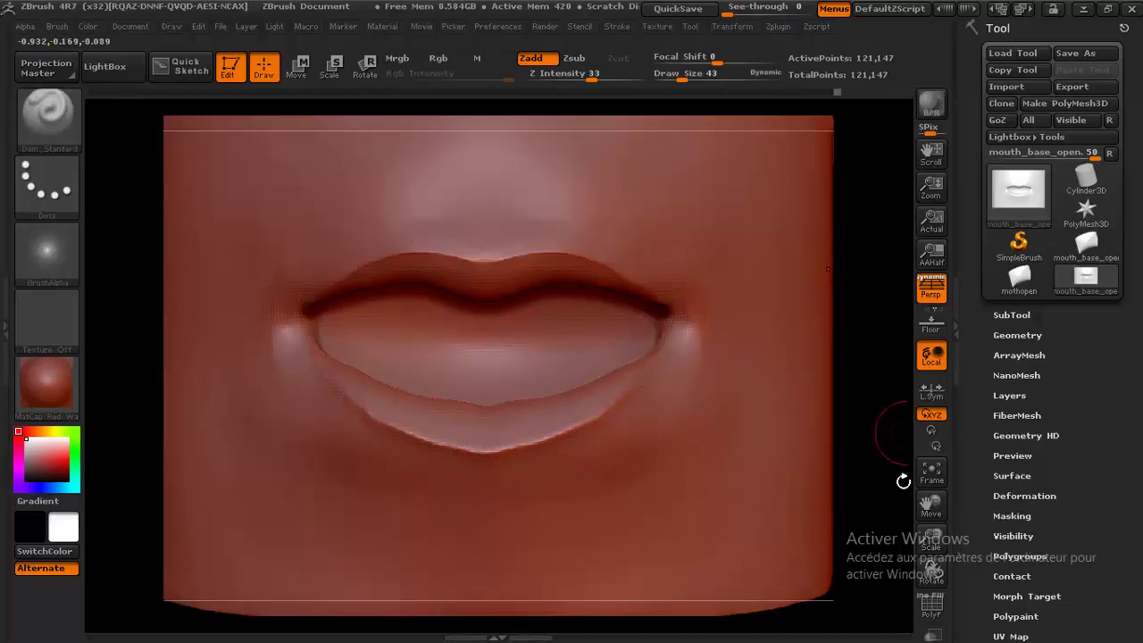
left_click_drag(932, 536, 904, 448)
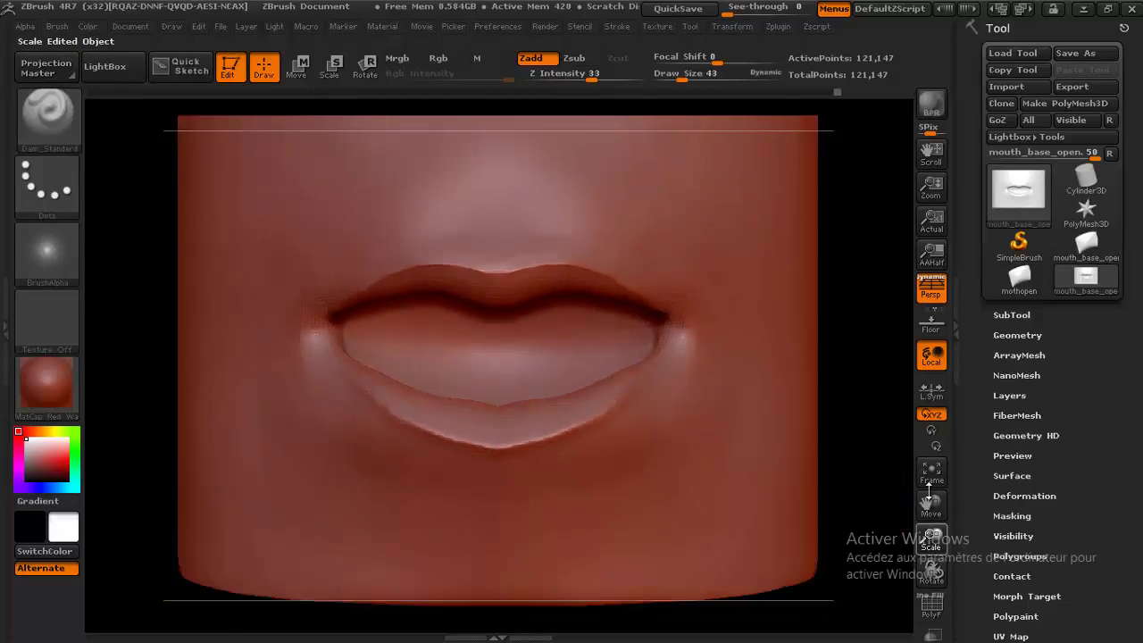
- From a side profile, ready the Move brush at size 156 and expand Tool > Geometry
mouse_move(809, 428)
left_mouse_down()
mouse_move(777, 440)
mouse_move(867, 428)
left_mouse_up()
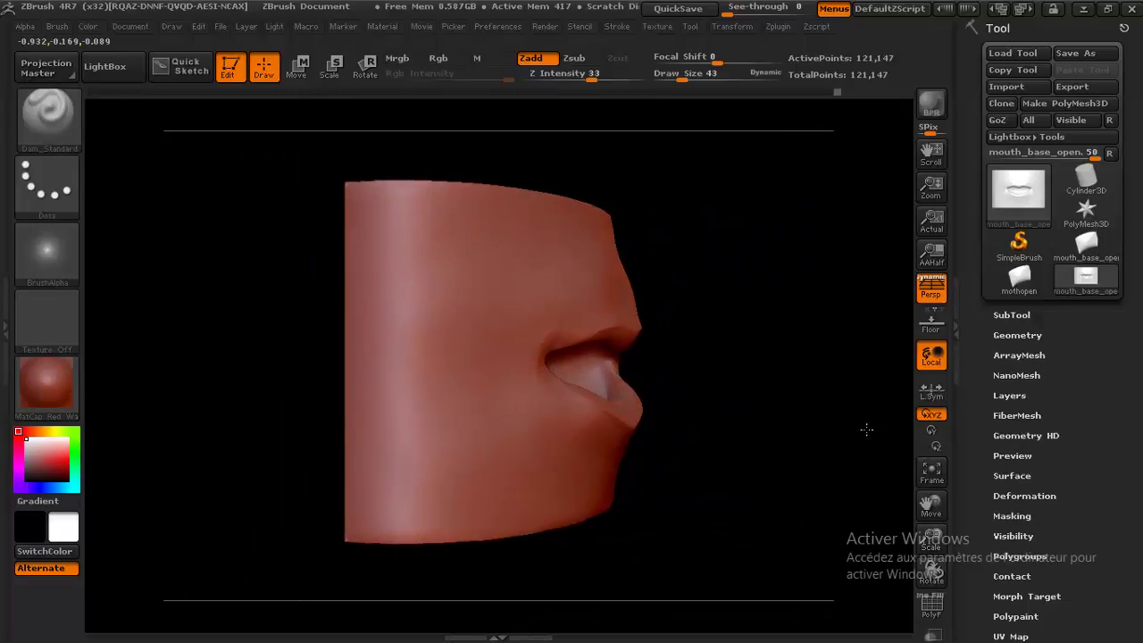
key("space")
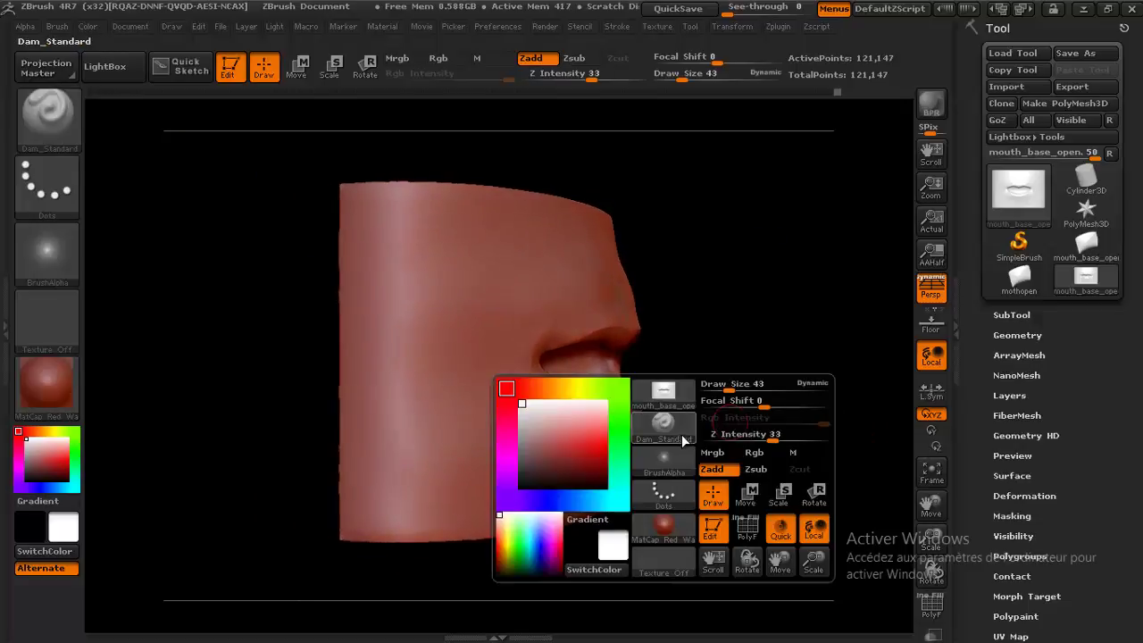
key("b")
left_click(390, 223)
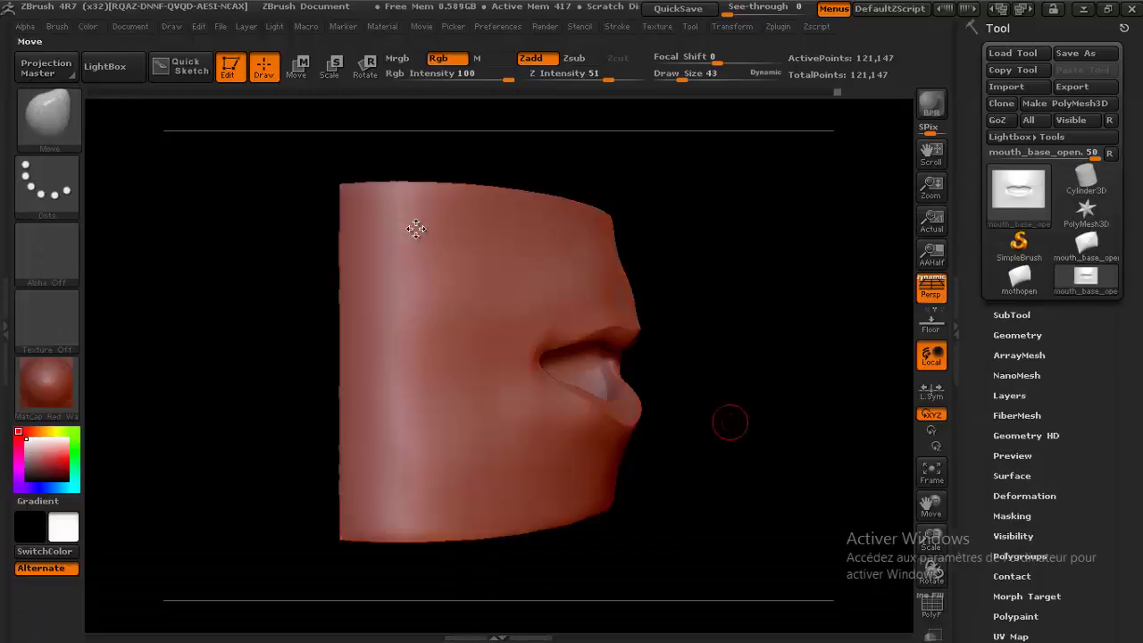
key("ctrl+d")
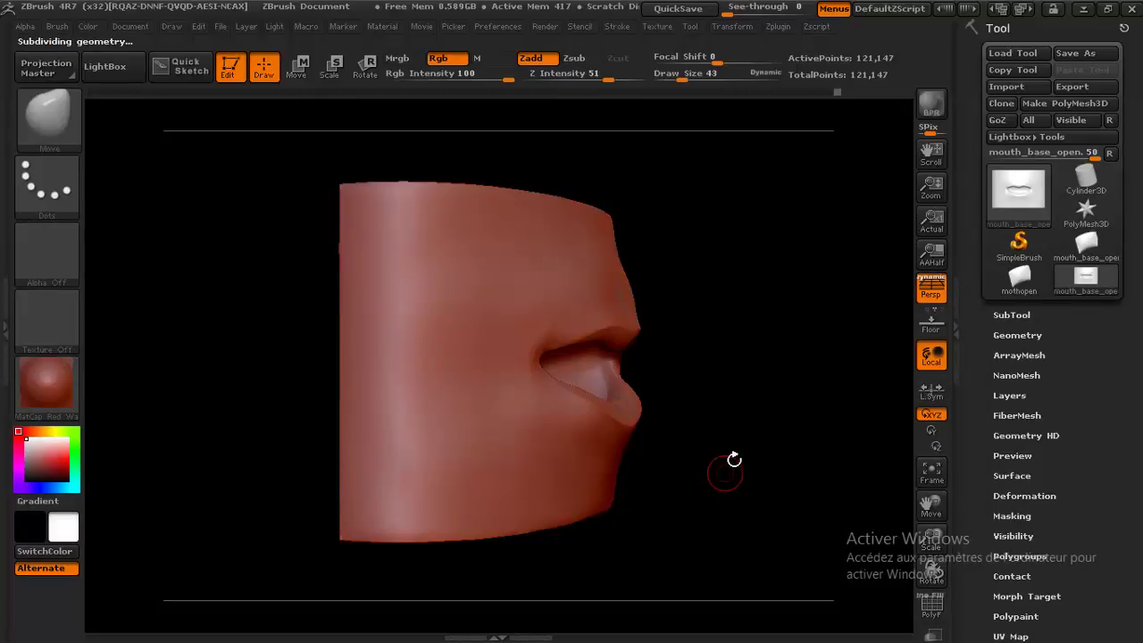
key("s")
left_click_drag(728, 459, 752, 459)
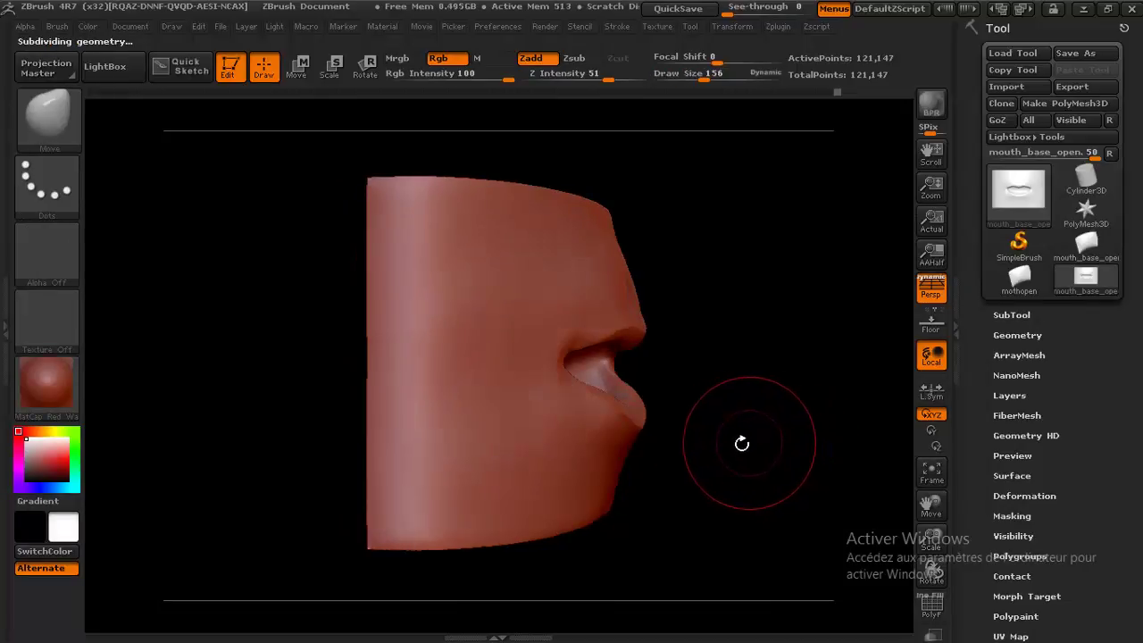
left_click(1017, 336)
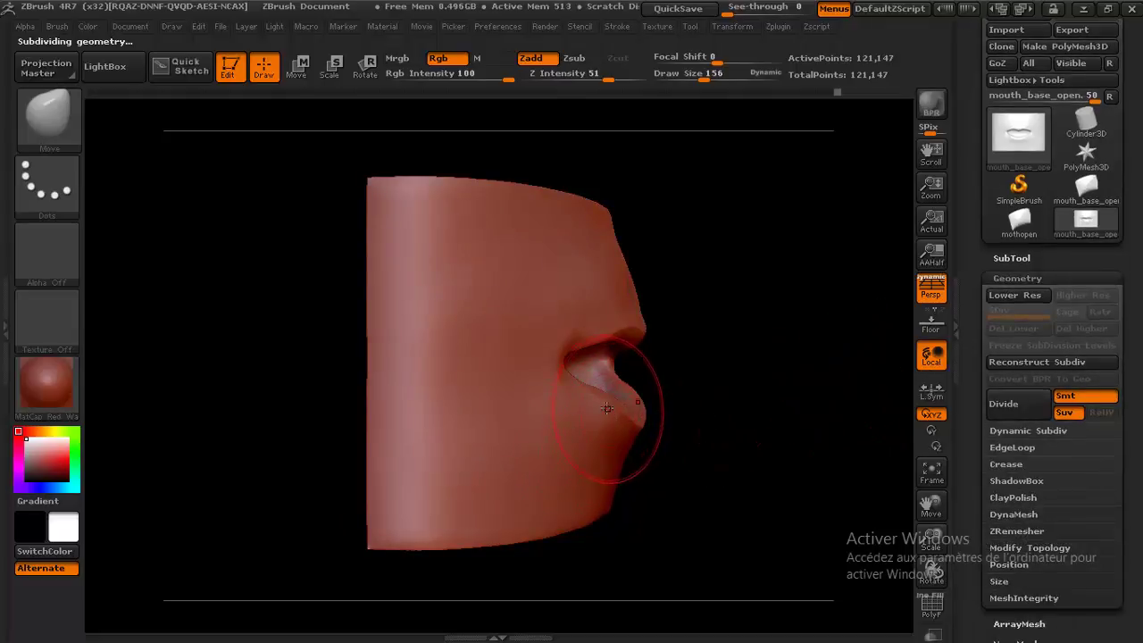
- Push the lower lip's profile outward and smooth its contour from side and three-quarter views
left_click_drag(611, 412, 618, 412)
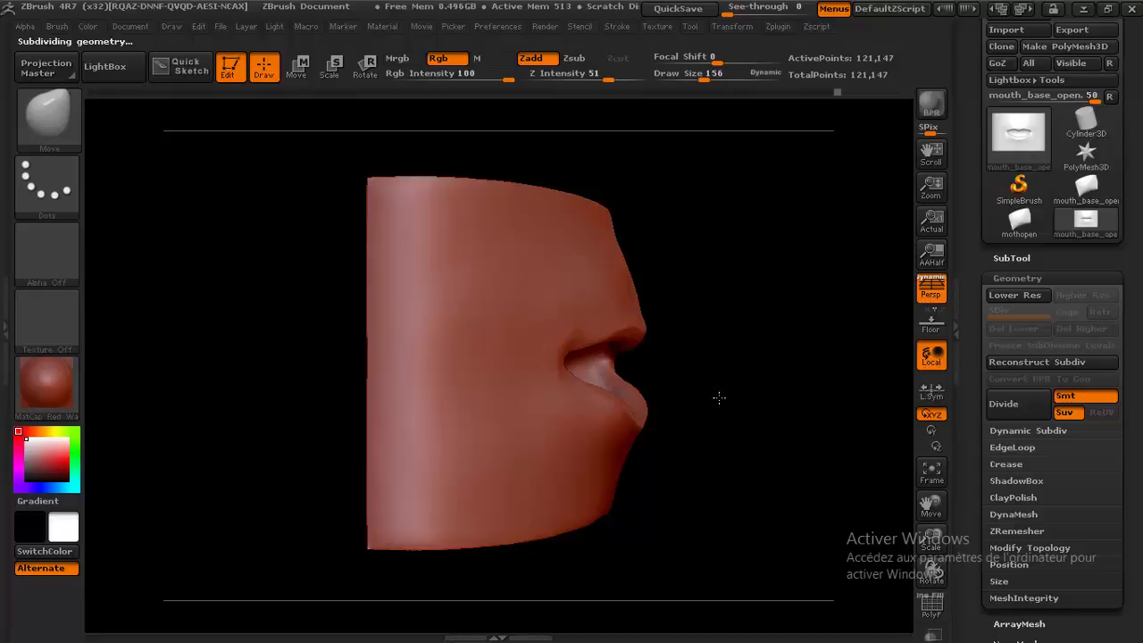
mouse_move(746, 343)
left_mouse_down()
mouse_move(827, 434)
mouse_move(806, 426)
left_mouse_up()
key("shift")
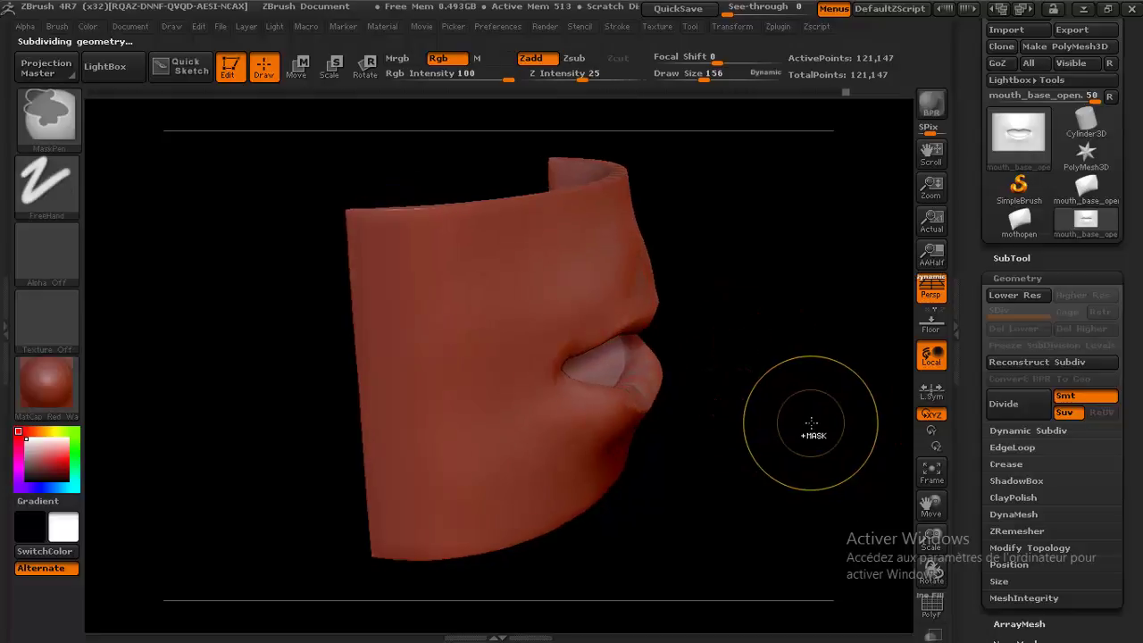
left_click_drag(617, 412, 626, 404)
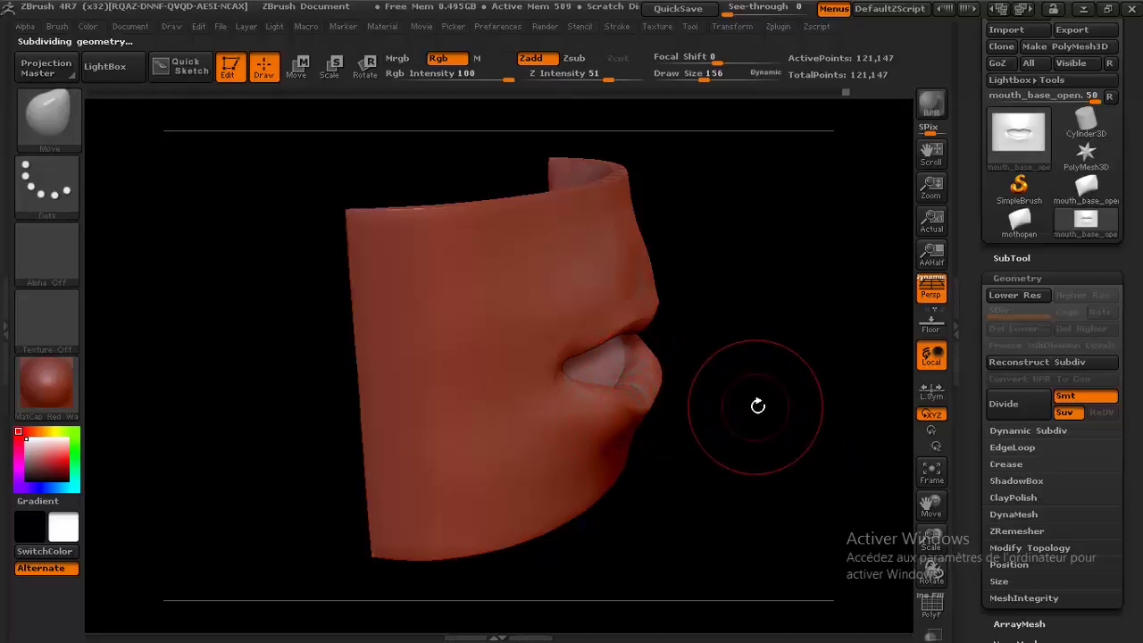
left_click_drag(745, 391, 849, 370)
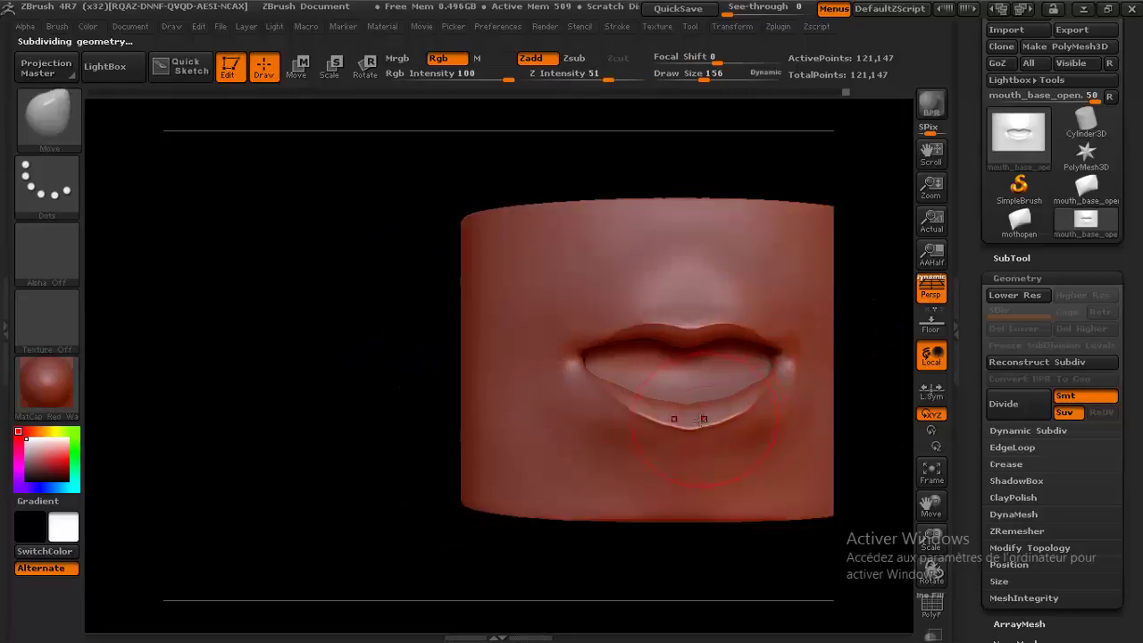
left_click_drag(693, 424, 688, 427)
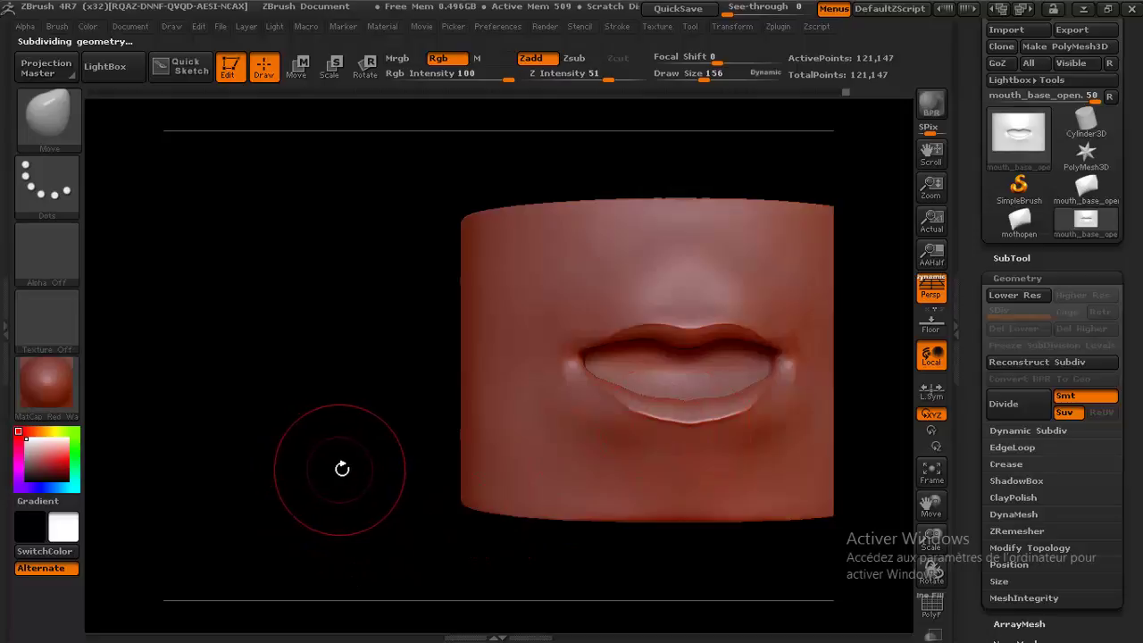
- Smooth the shading around and below the lower lip, then QuickSave the project
left_click_drag(339, 469, 263, 467, "alt")
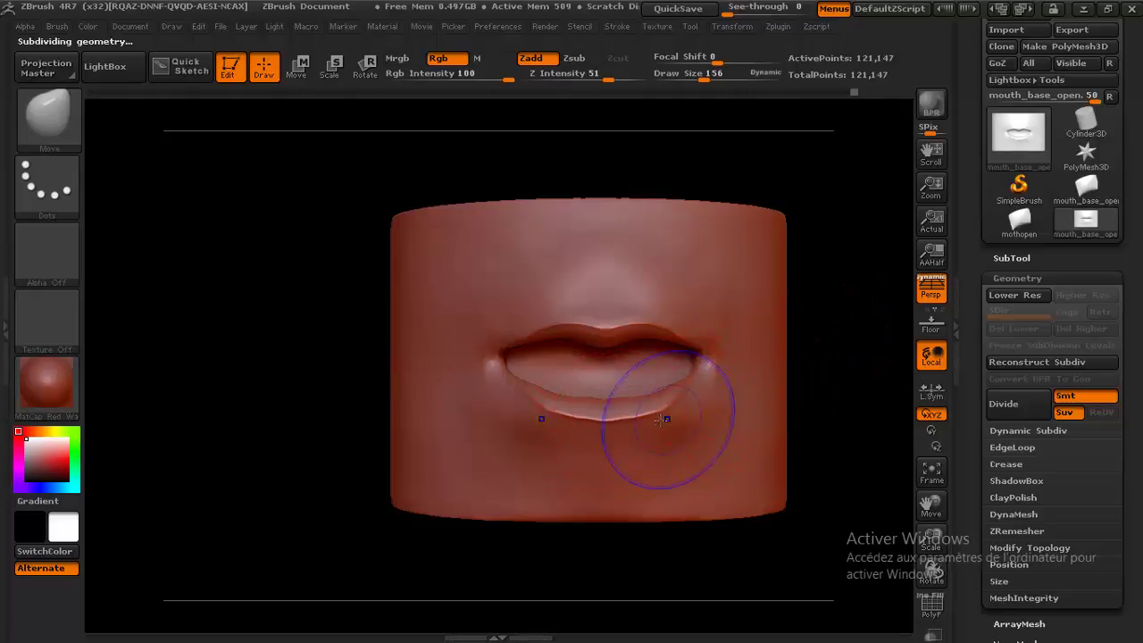
left_click_drag(663, 419, 661, 415, "shift")
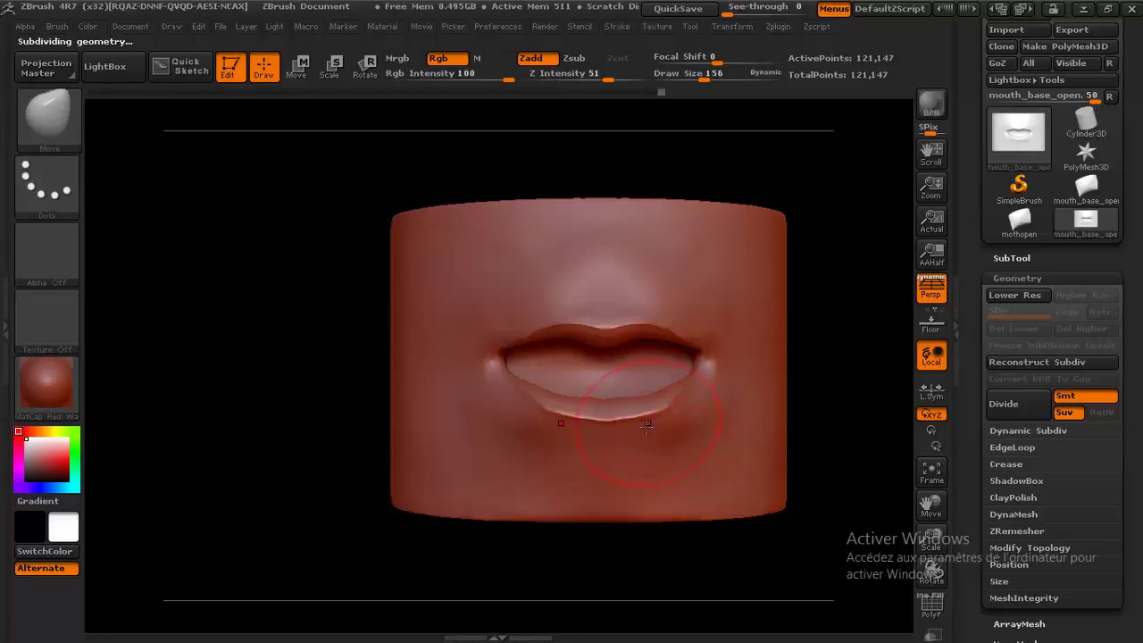
left_click_drag(646, 424, 621, 418, "shift")
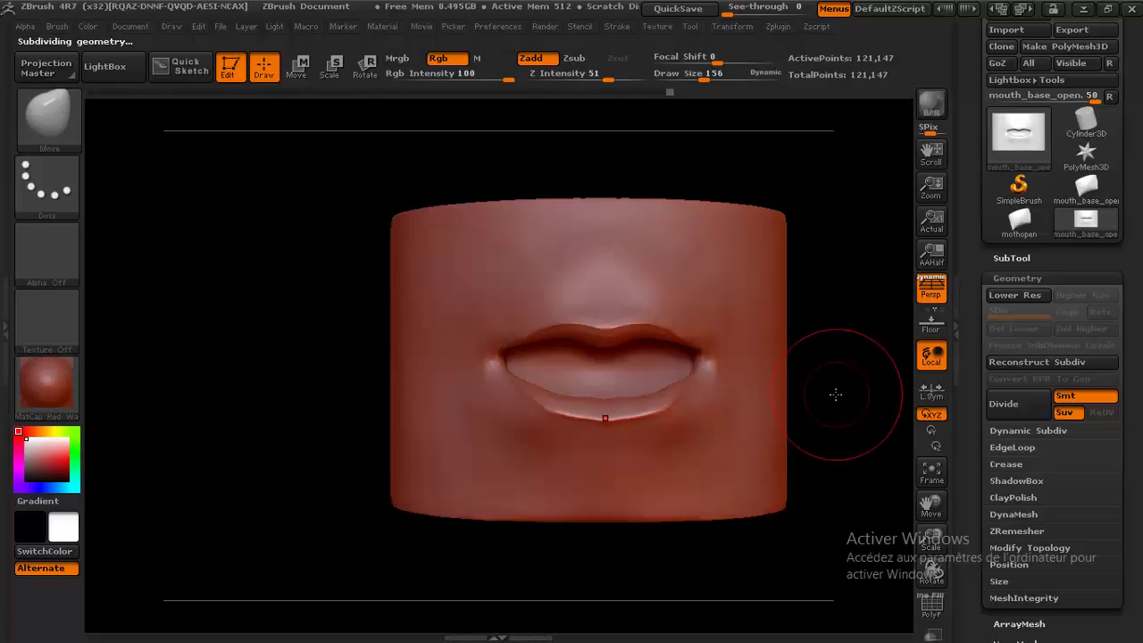
left_click(690, 9)
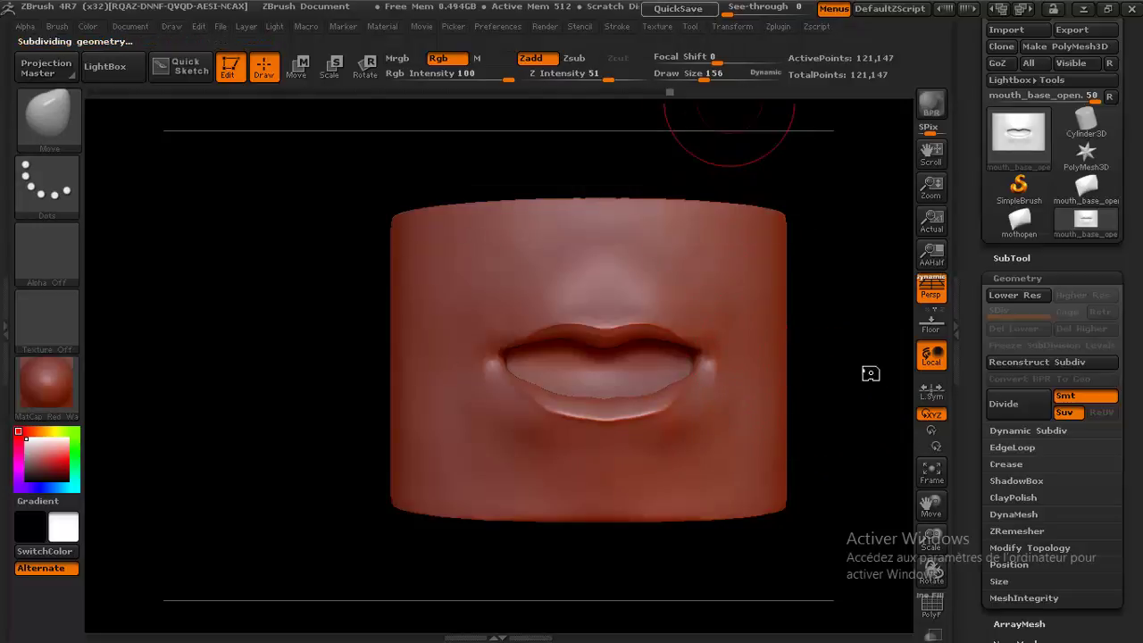
key("shift")
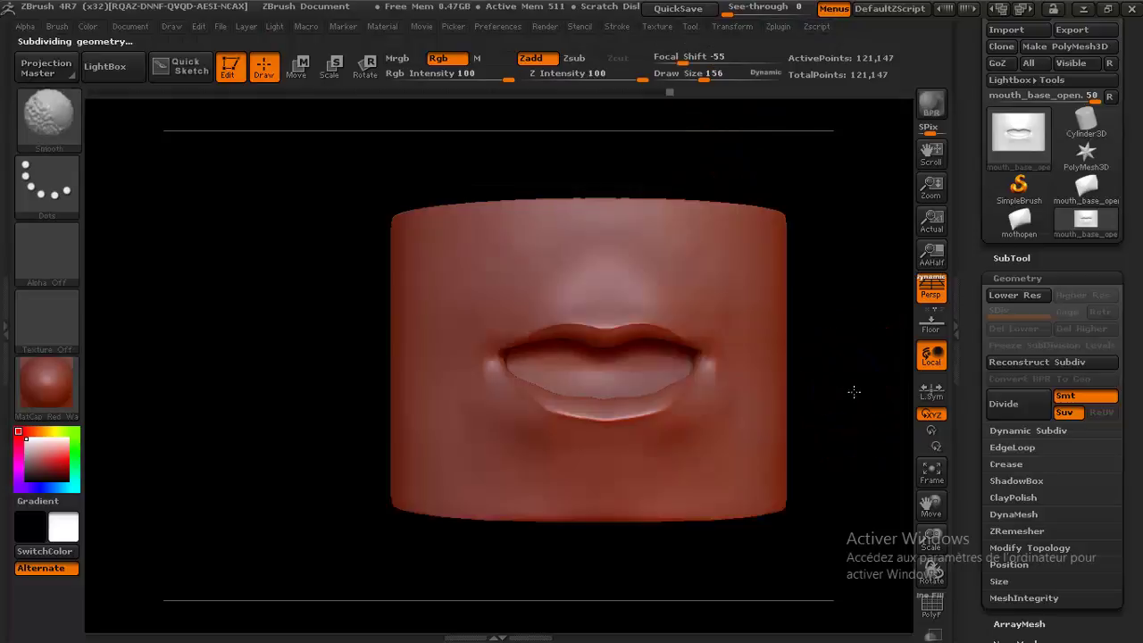